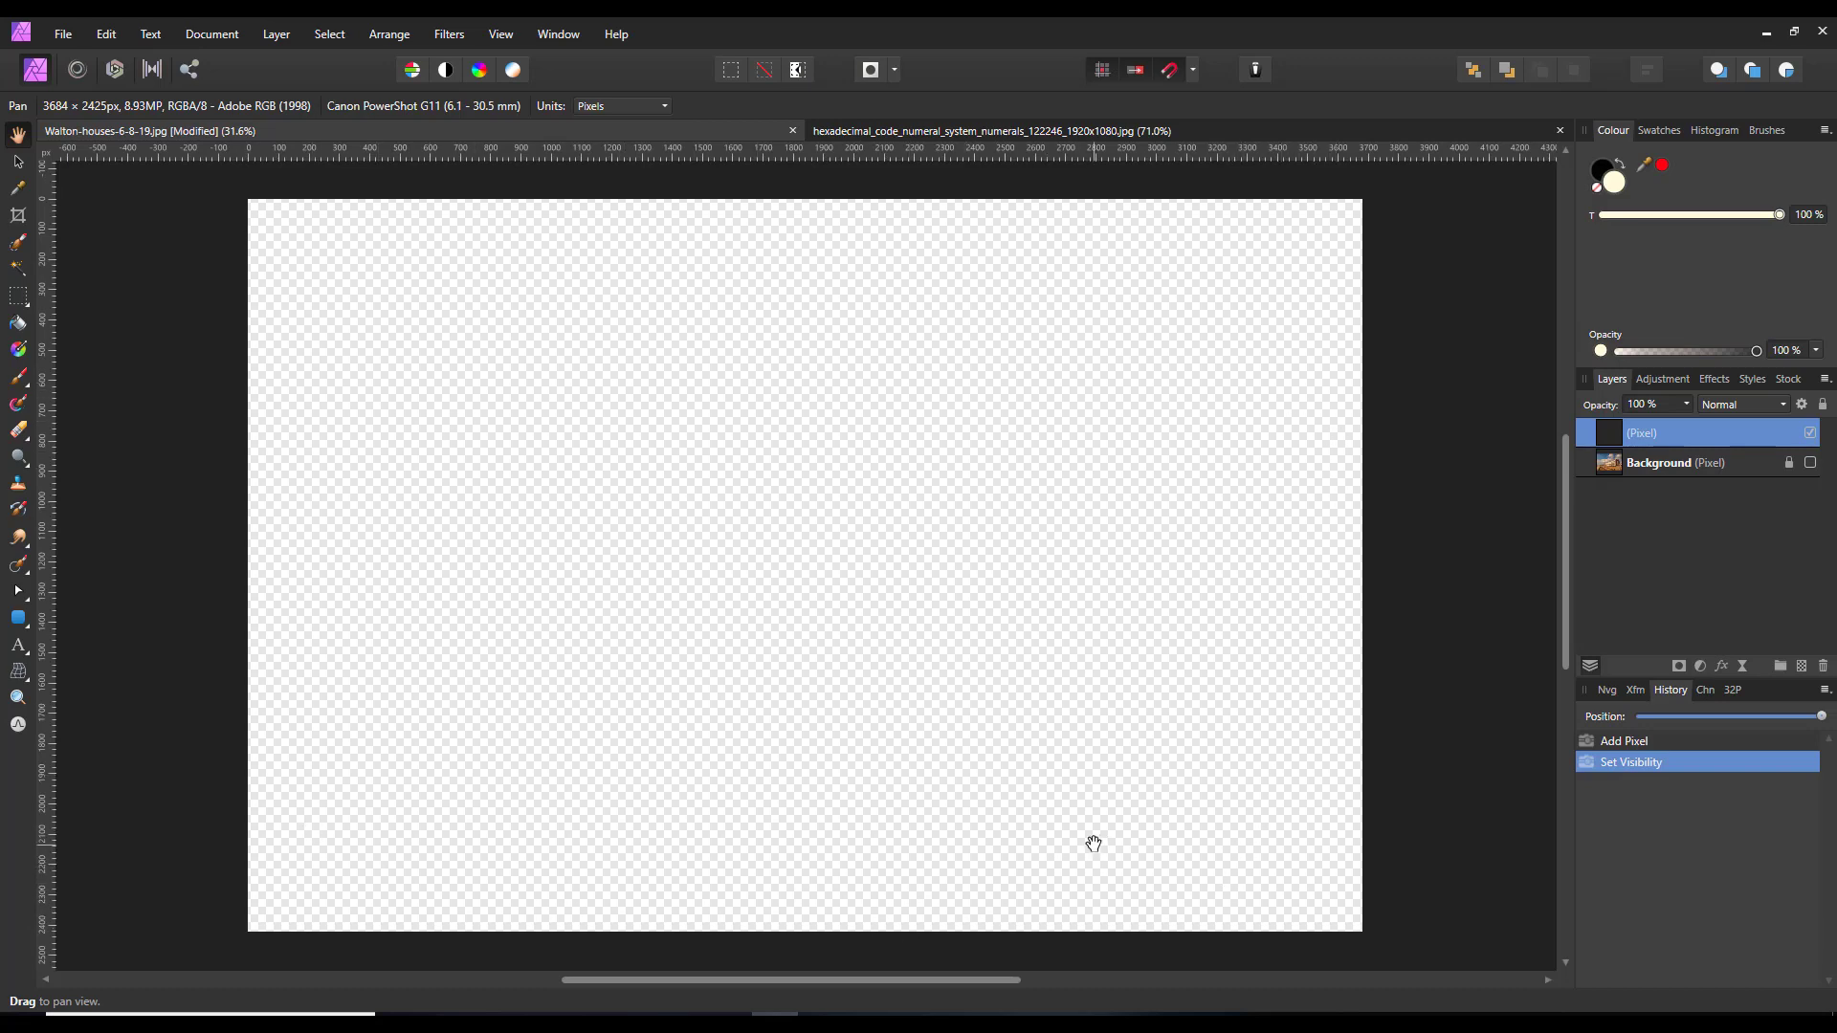
- With the Flood Fill tool active, open the fill colour's chooser and set it to RGB Sliders
{"action": "left_click", "coordinate": [19, 326]}
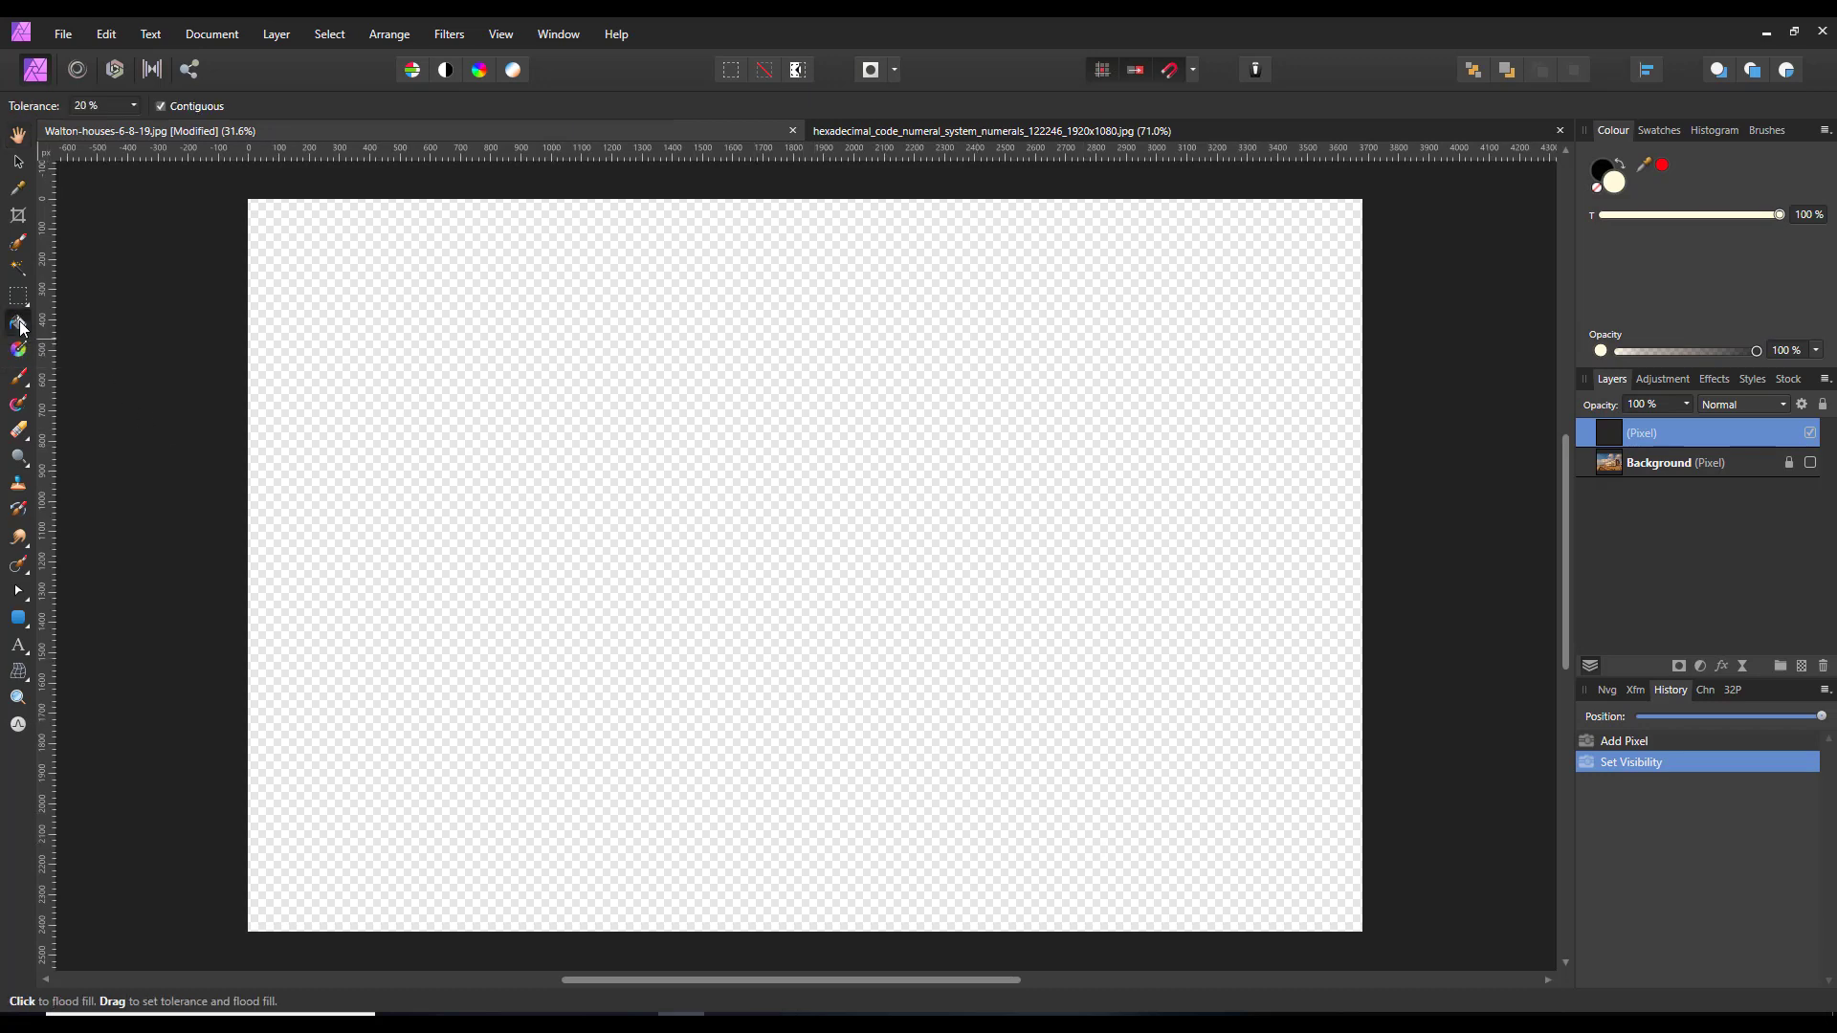
{"action": "double_click", "coordinate": [1616, 191]}
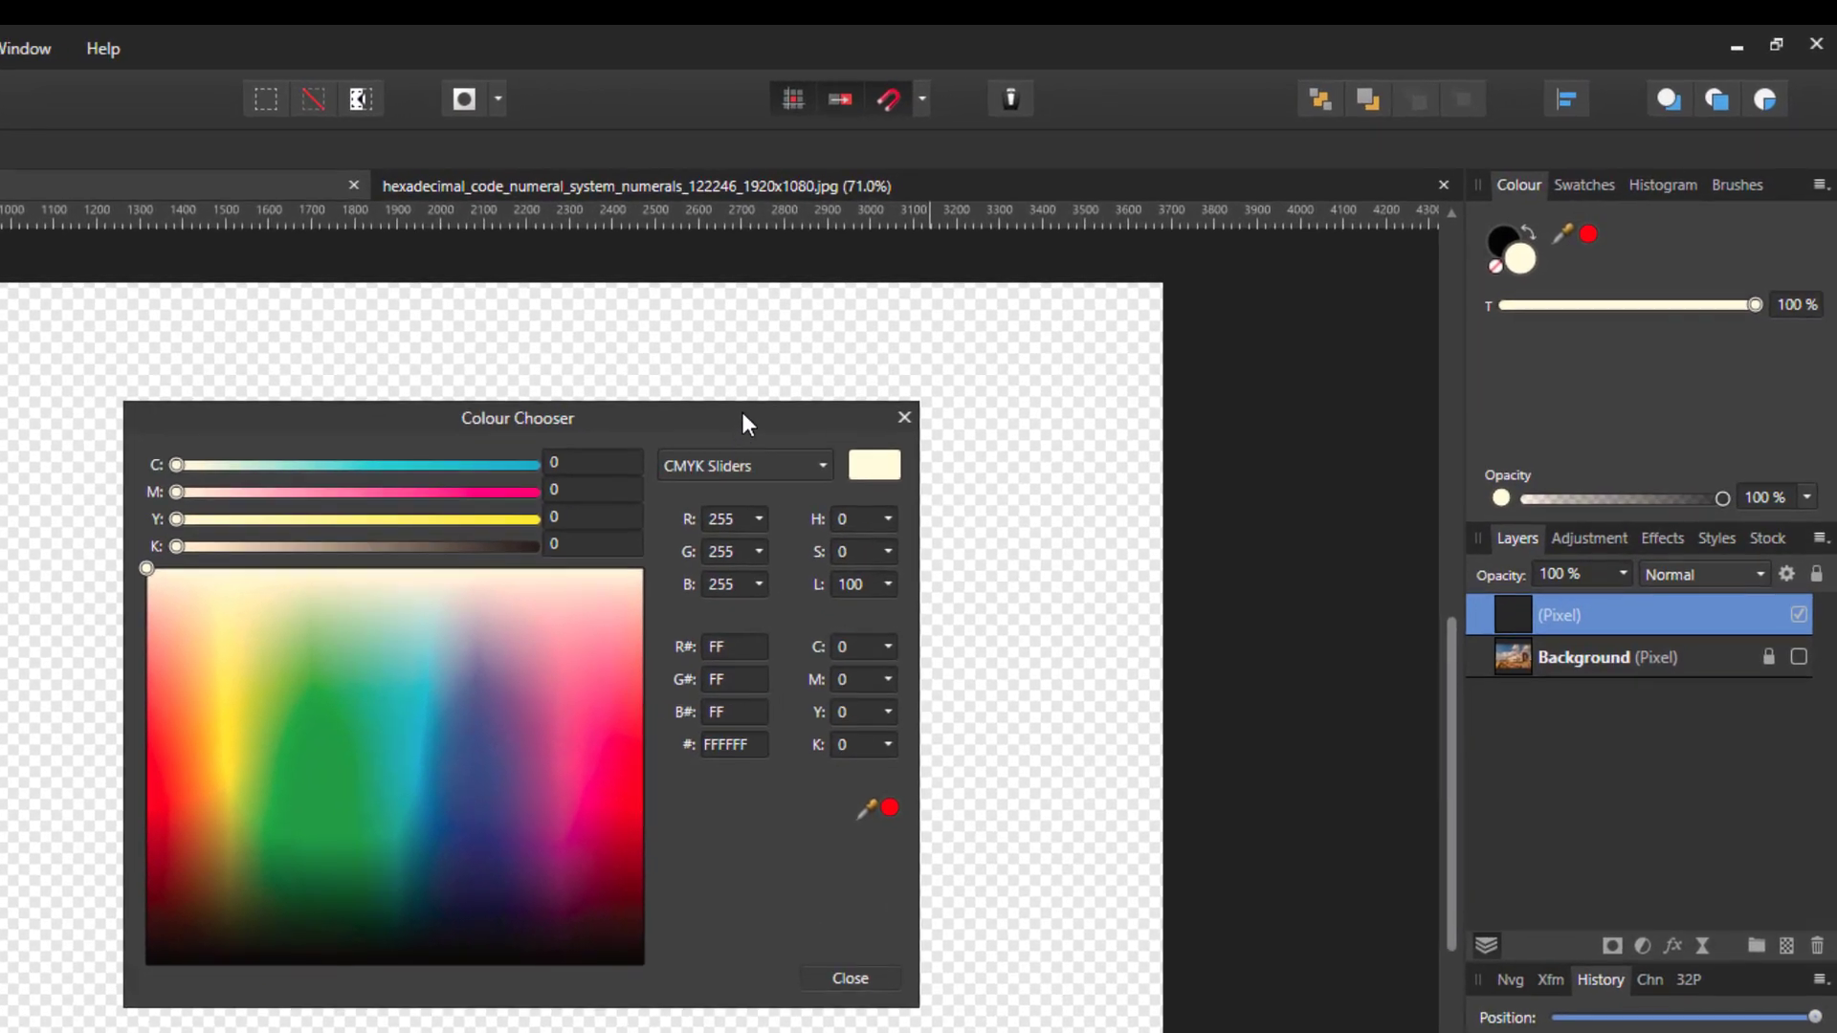
{"action": "left_click_drag", "start_coordinate": [742, 412], "coordinate": [912, 396]}
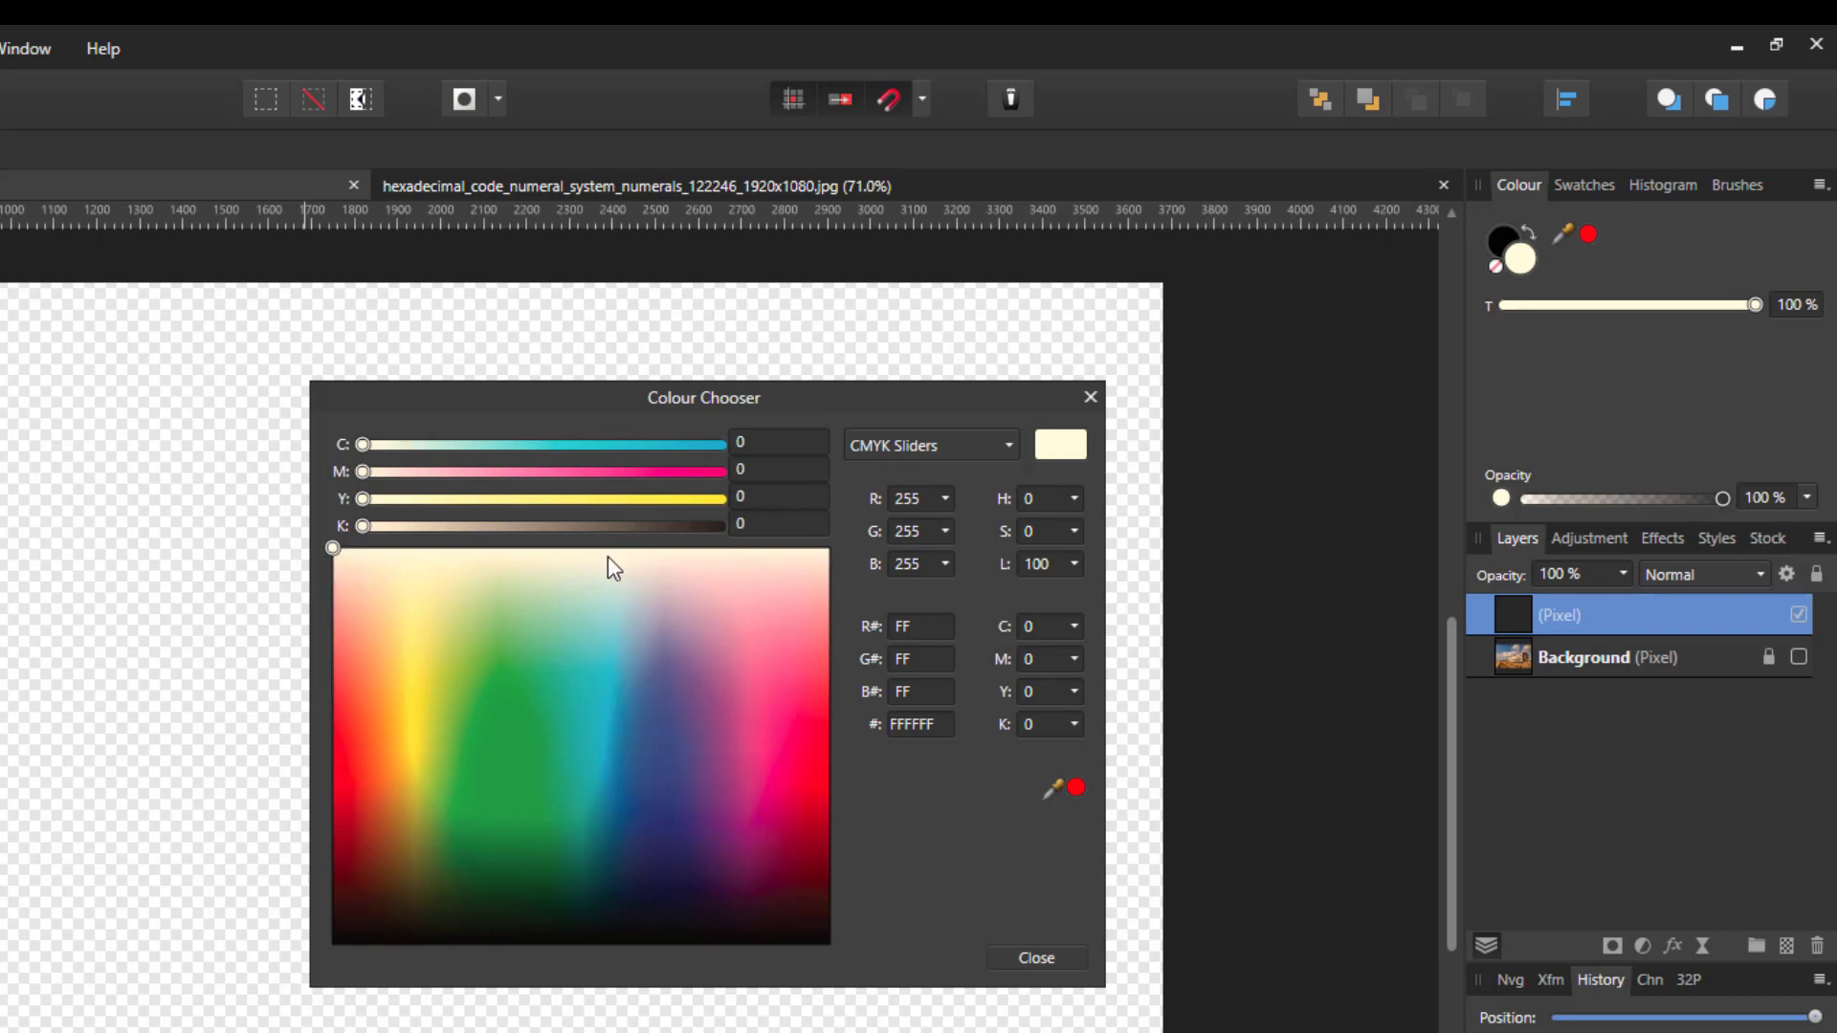
{"action": "left_click", "coordinate": [1006, 448]}
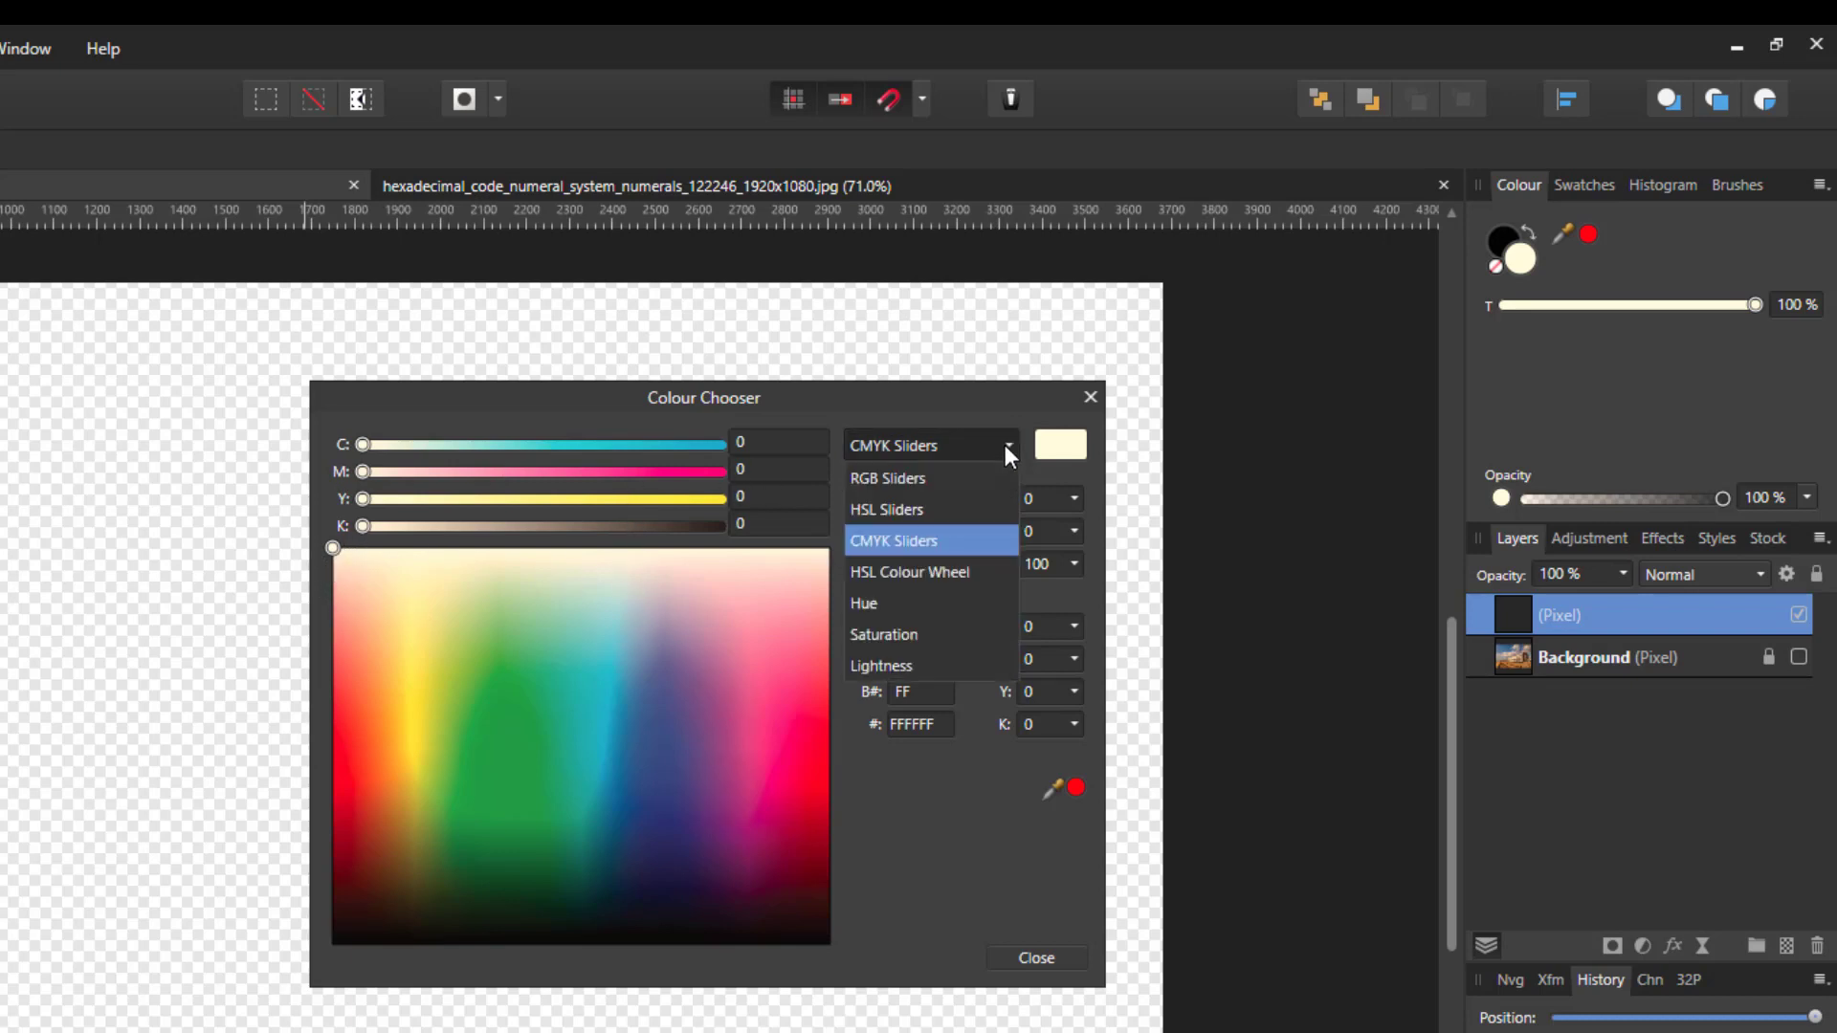
{"action": "left_click", "coordinate": [887, 481]}
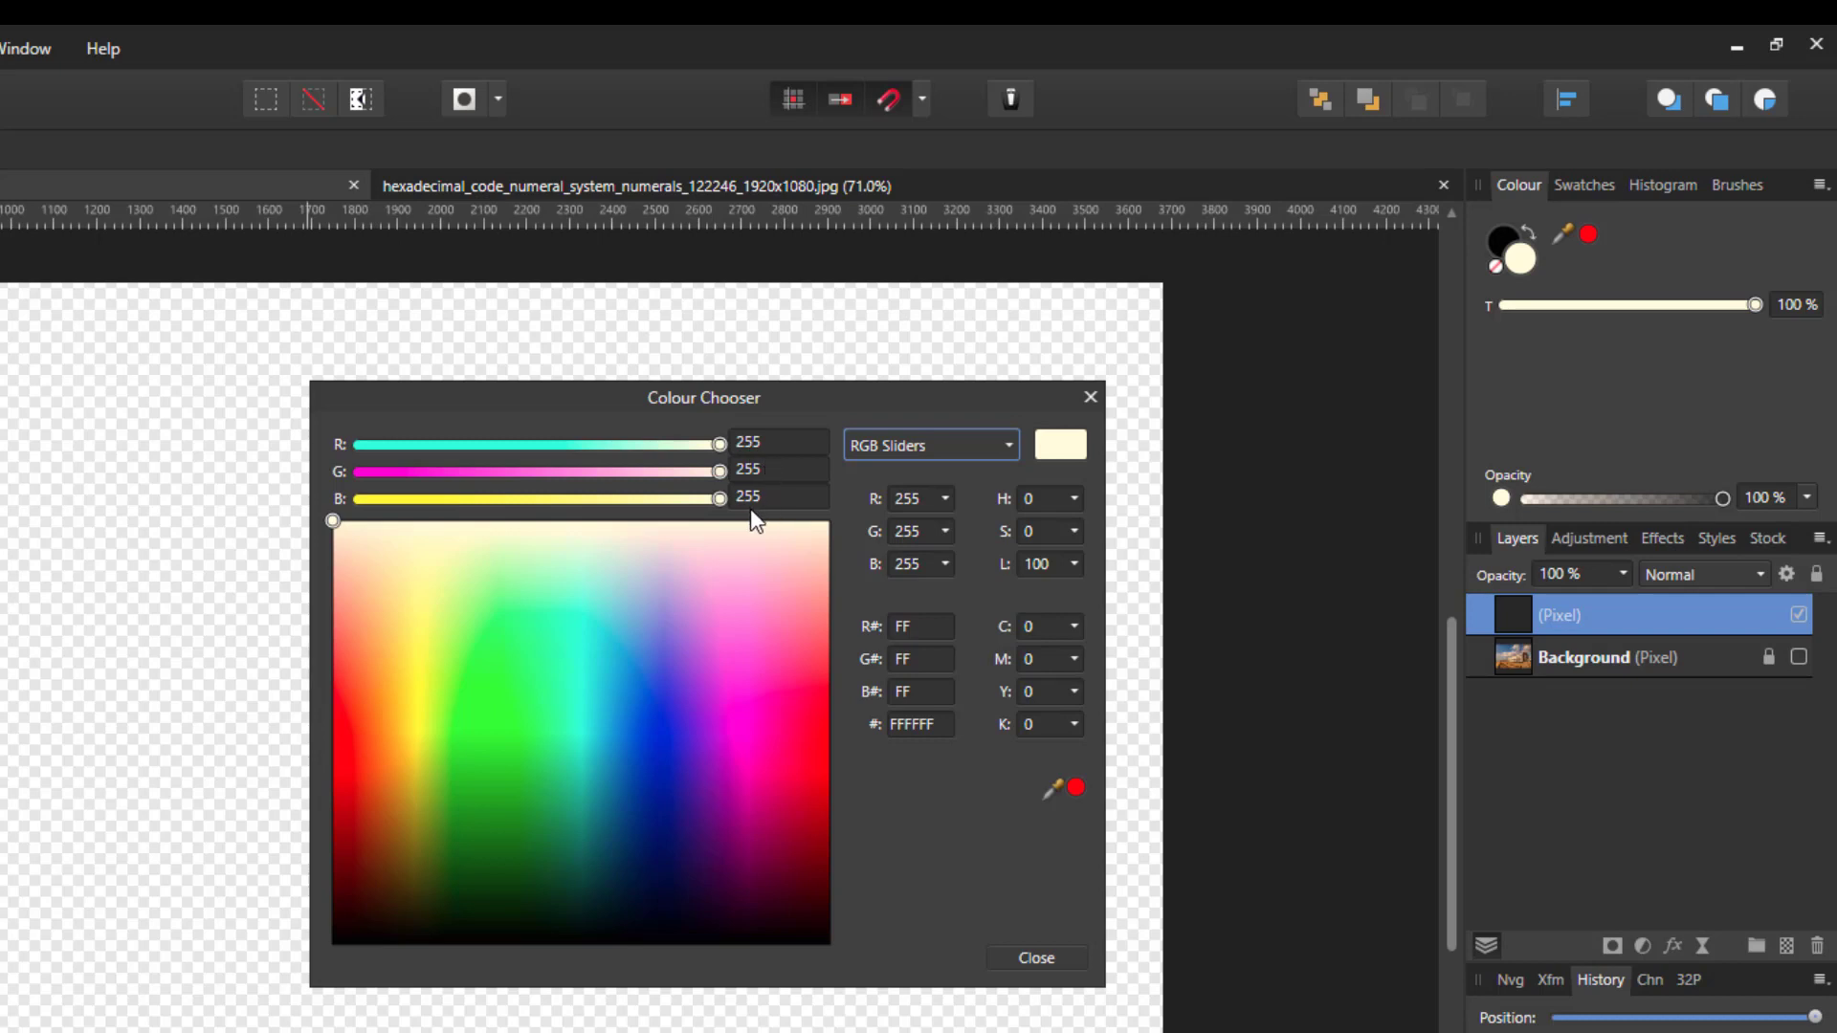
- Pick bright green 36FF3D from the colour spectrum and flood-fill the empty pixel layer with it
{"action": "left_click_drag", "start_coordinate": [333, 519], "coordinate": [834, 950]}
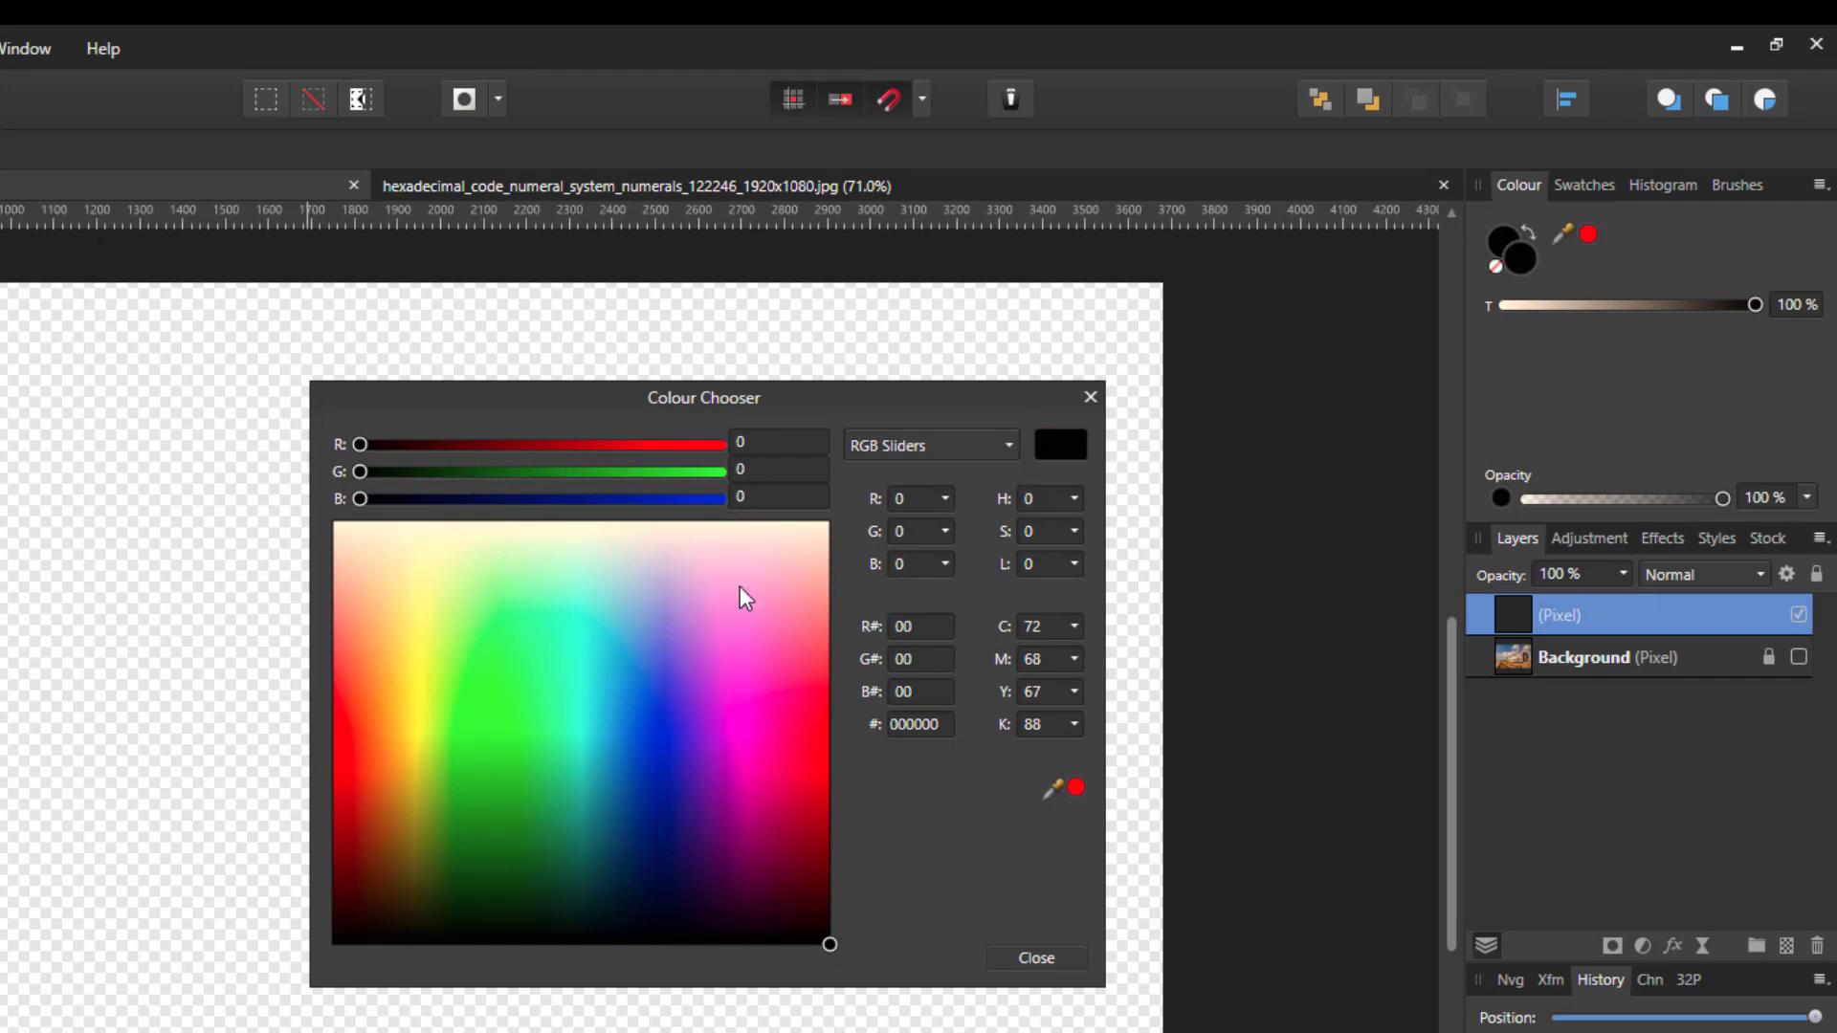
{"action": "left_click_drag", "start_coordinate": [827, 945], "coordinate": [501, 689]}
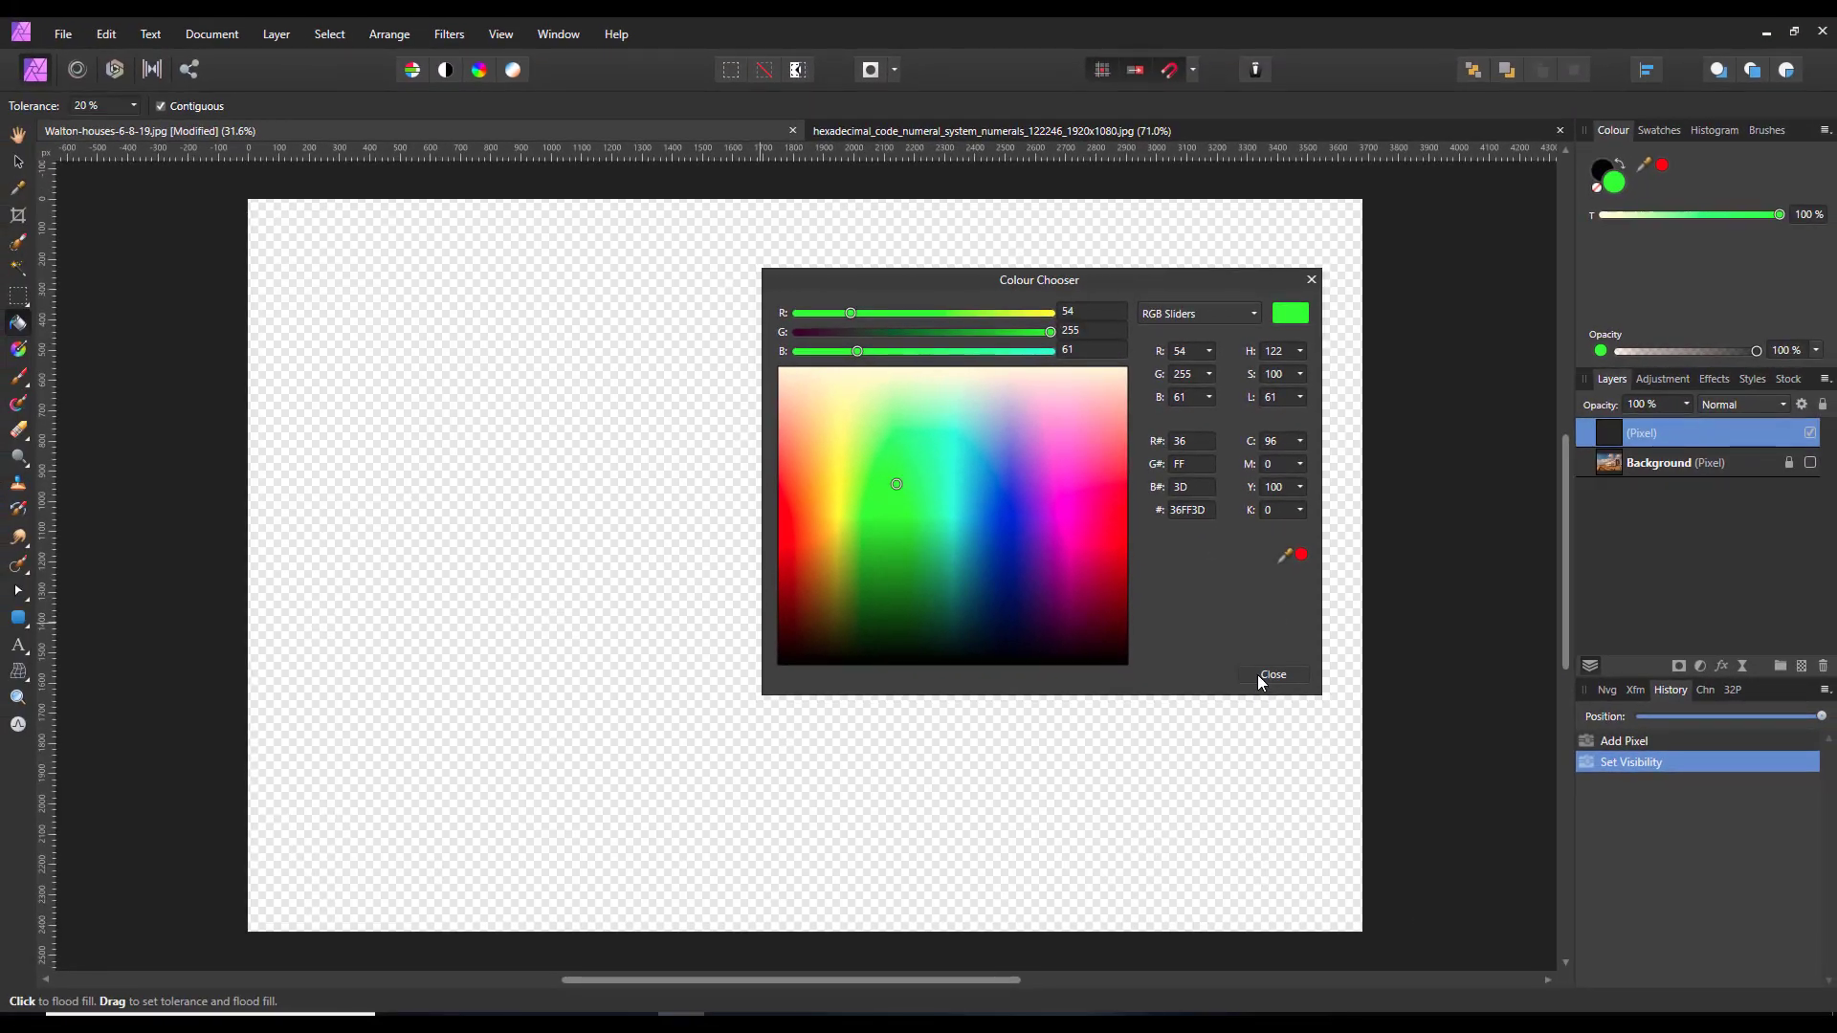
{"action": "left_click", "coordinate": [1262, 677]}
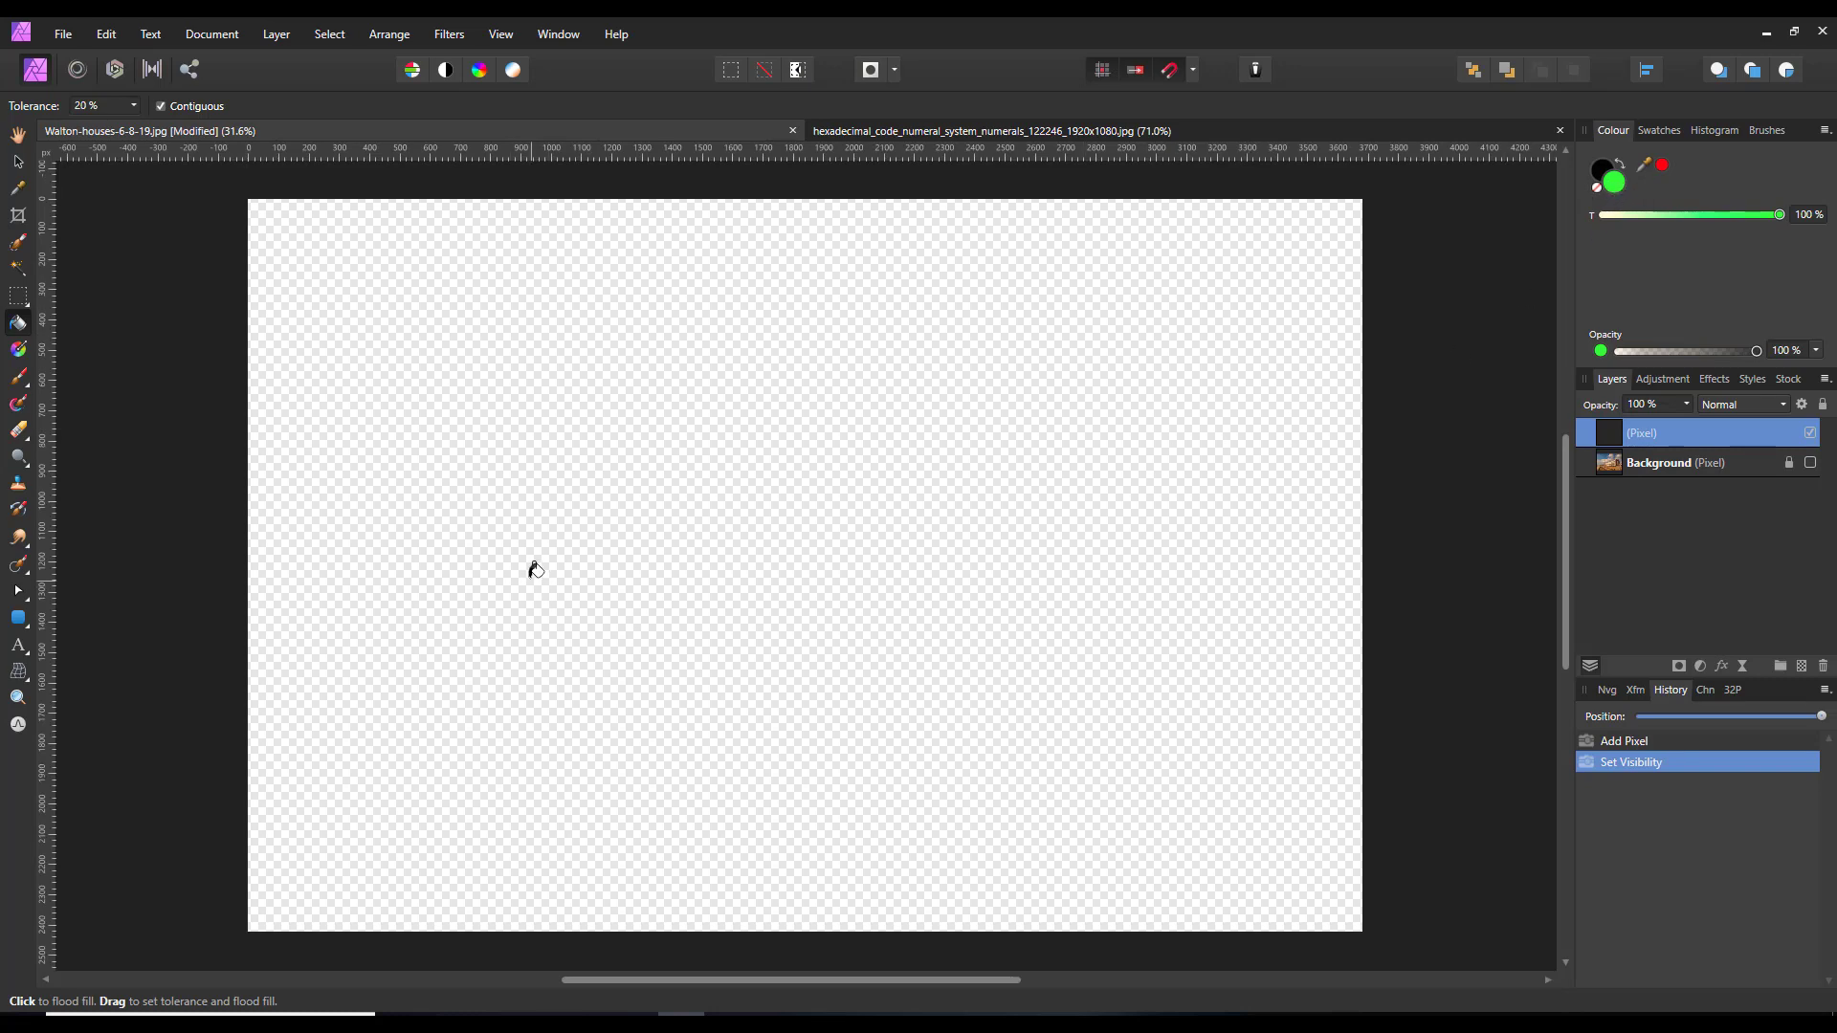
{"action": "left_click", "coordinate": [1396, 771]}
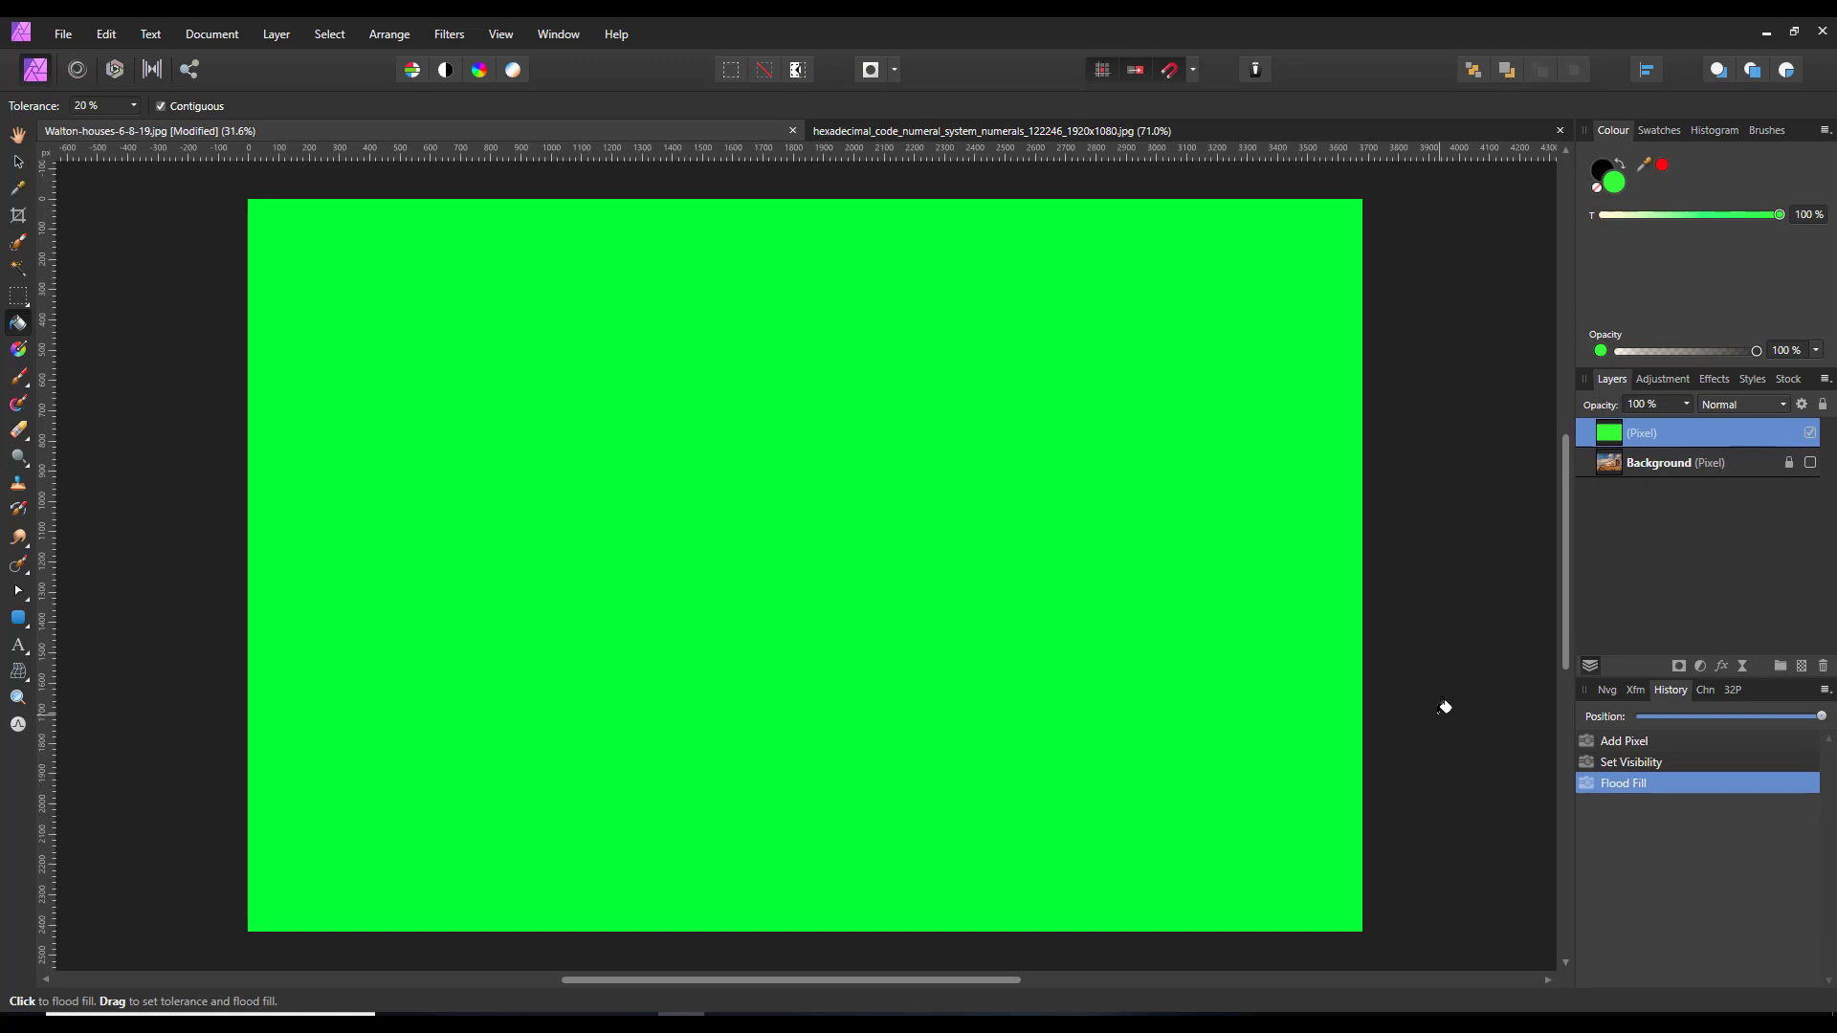
- Set the fill colour to hex code 41683B and flood-fill the pixel layer with it
{"action": "left_click", "coordinate": [1144, 134]}
{"action": "double_click", "coordinate": [1607, 189]}
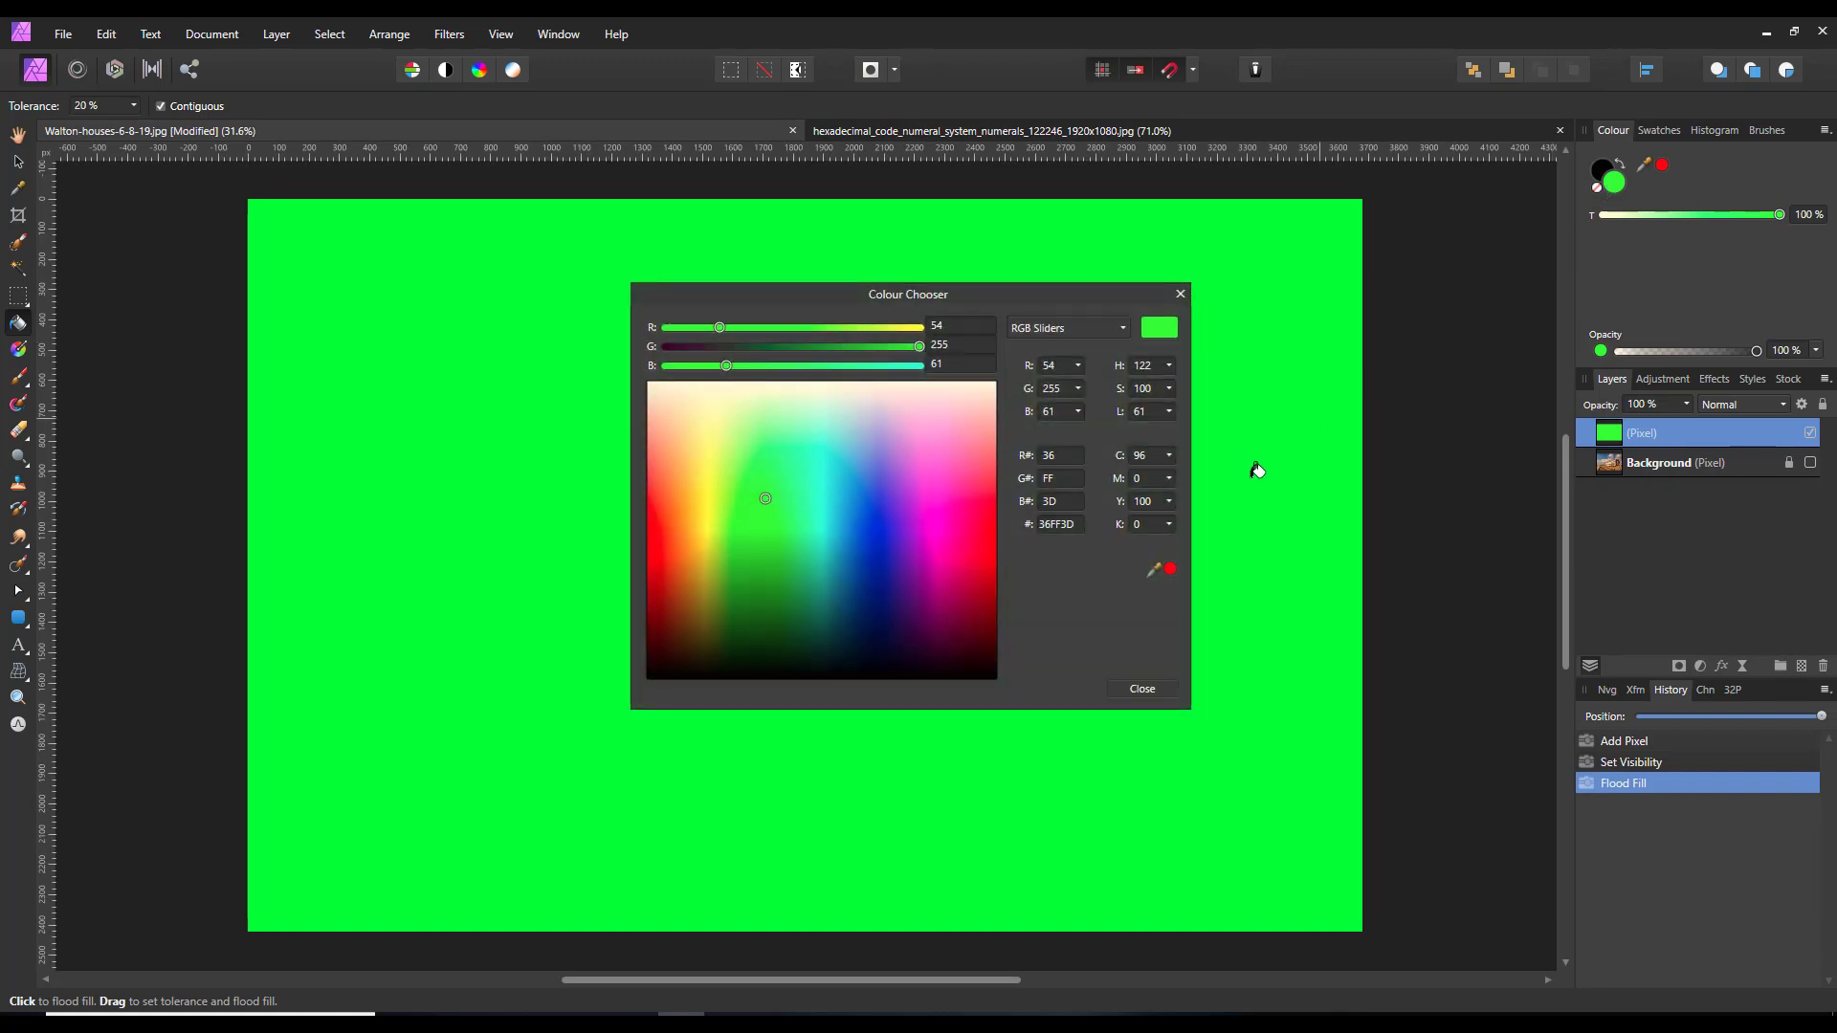
{"action": "double_click", "coordinate": [1075, 524]}
{"action": "type", "text": "4"}
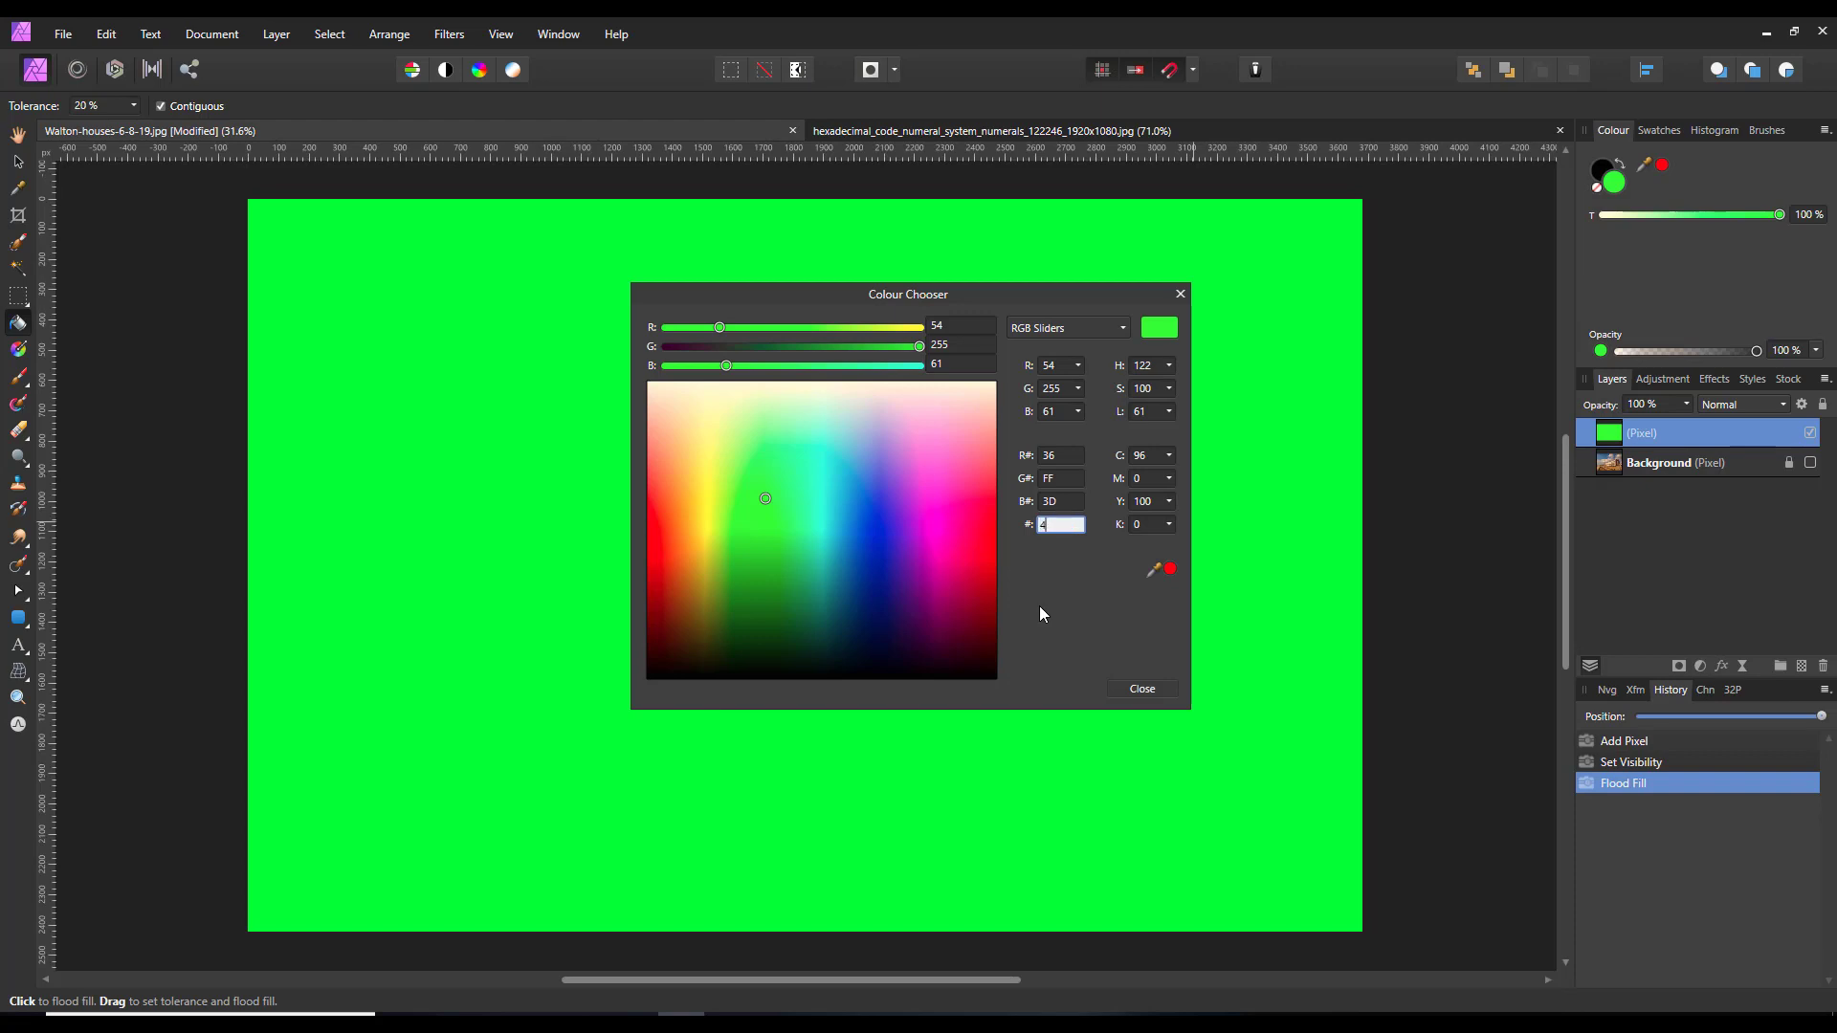
{"action": "type", "text": "1683b"}
{"action": "key", "text": "Return"}
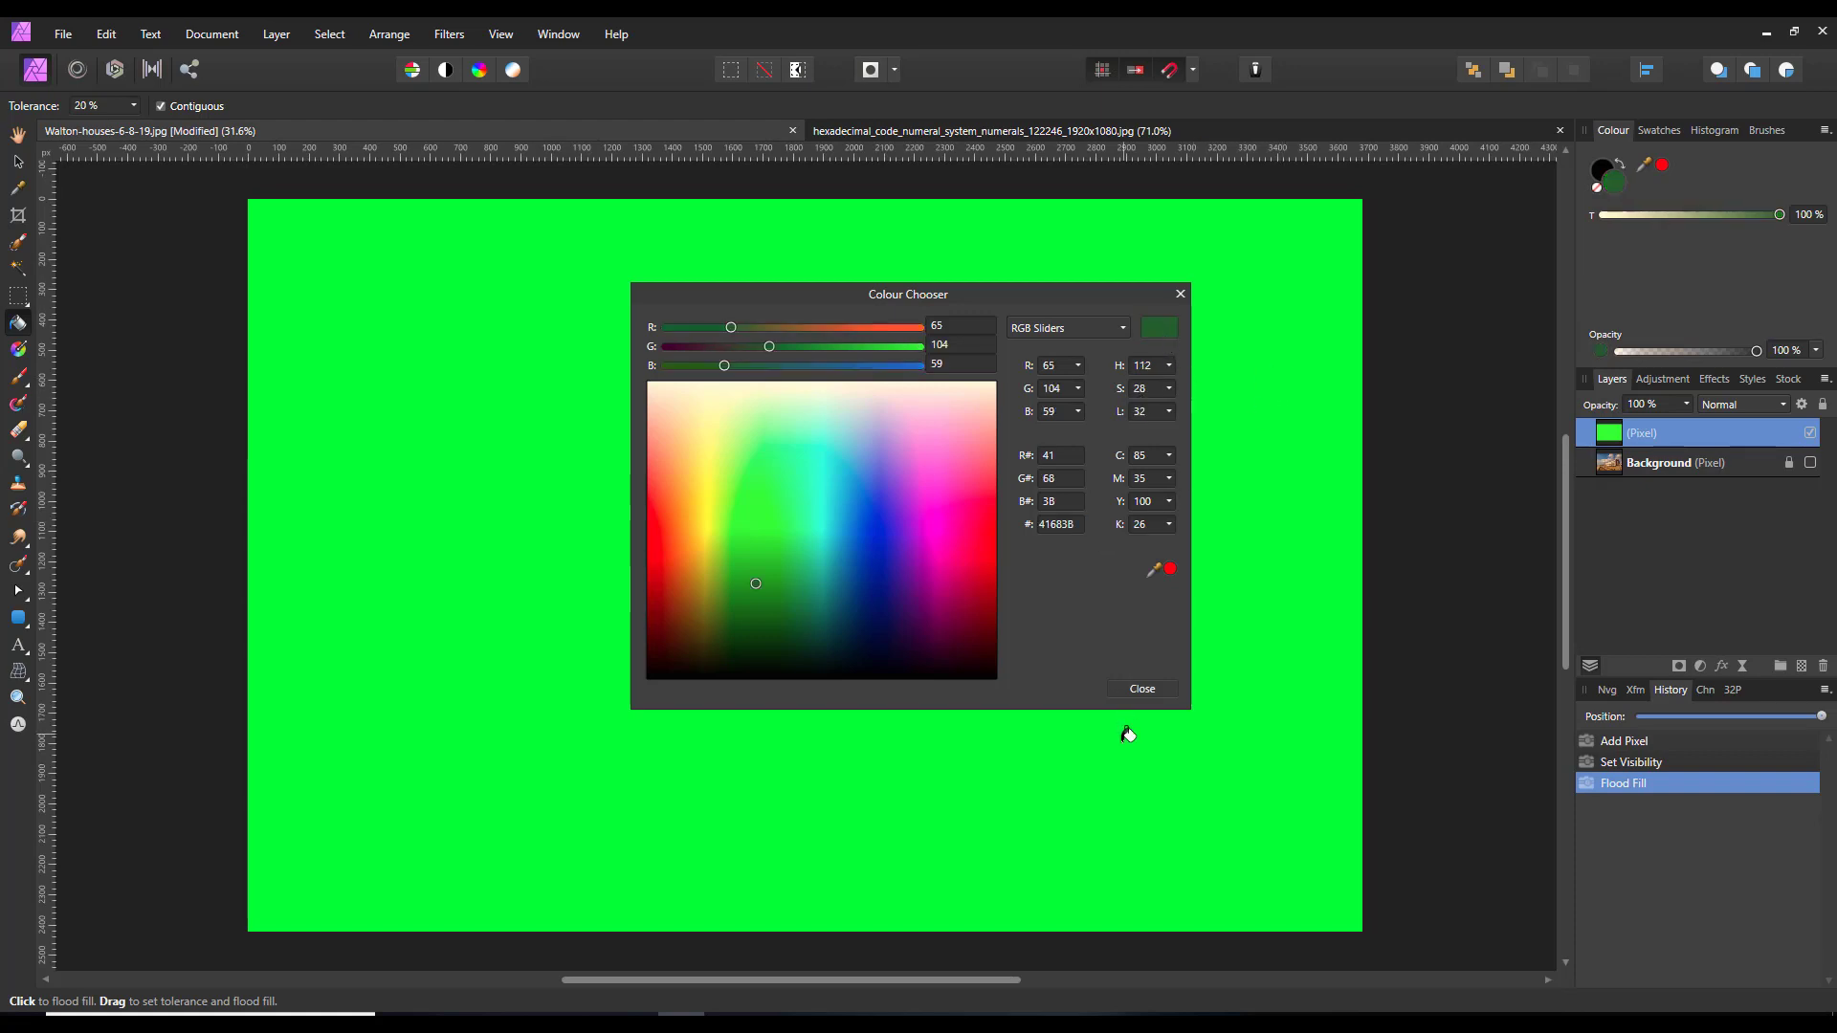
{"action": "left_click", "coordinate": [1143, 691]}
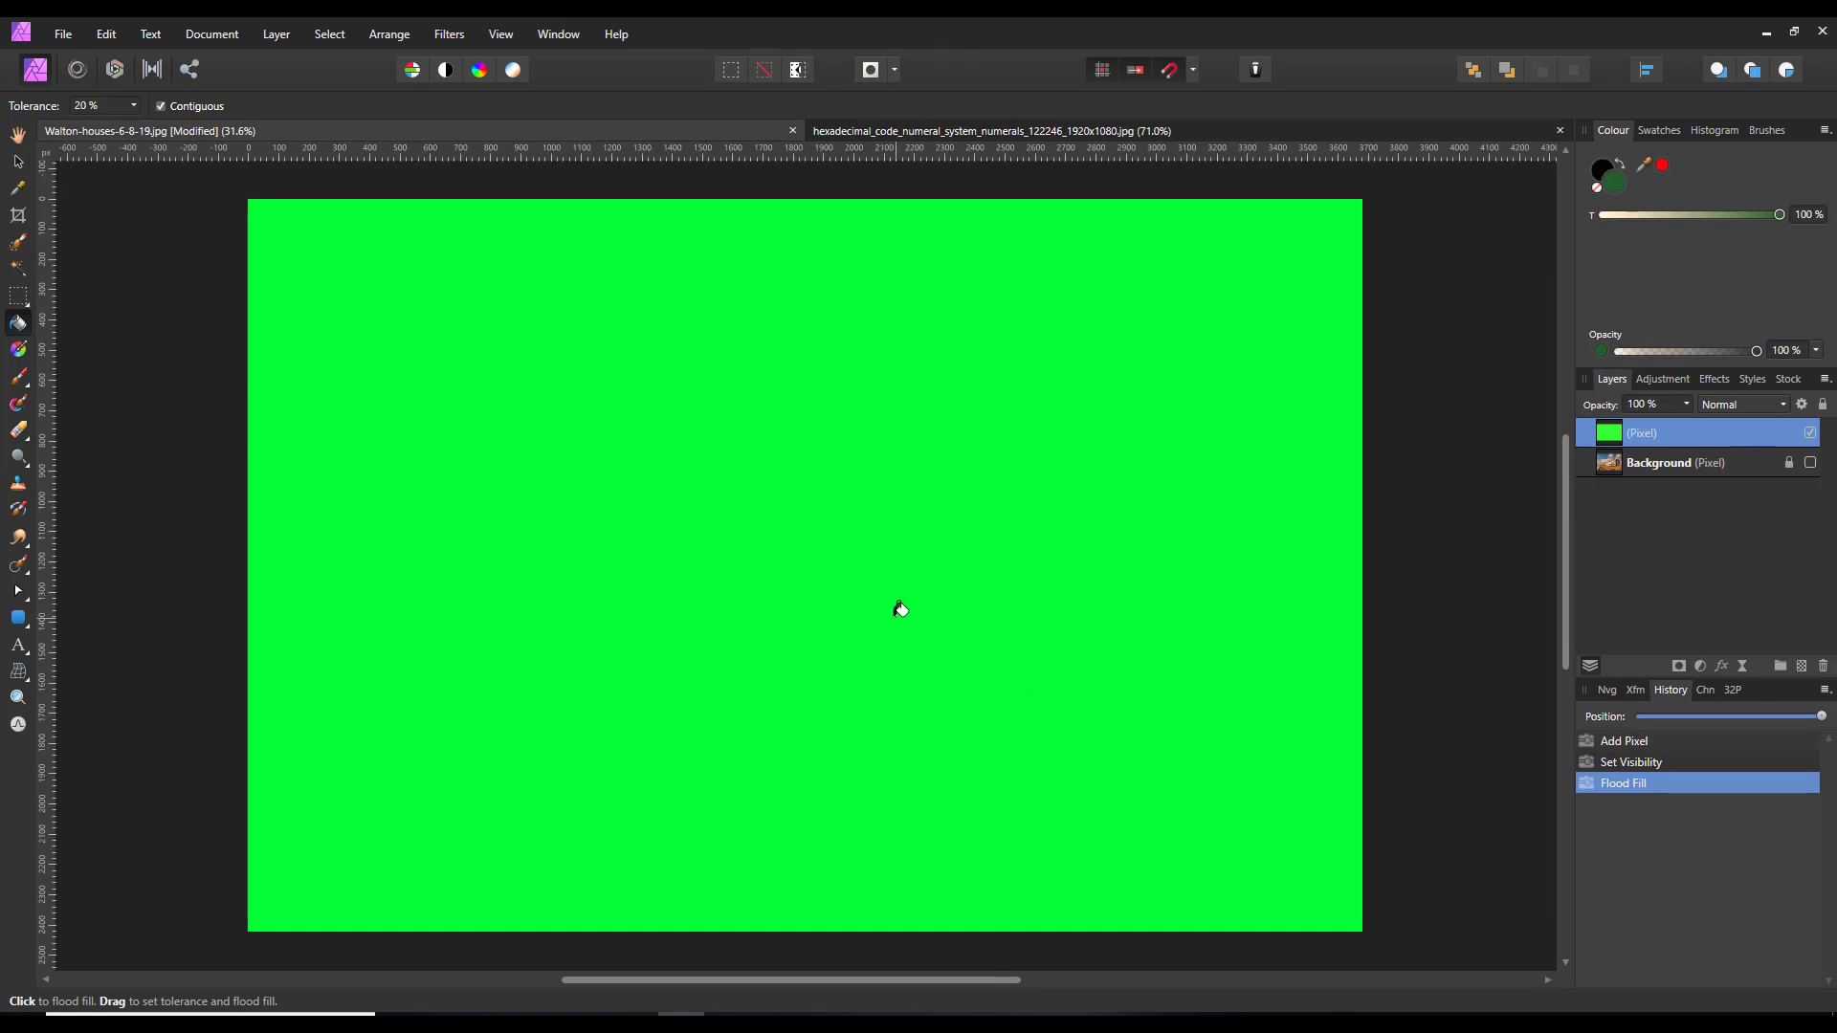
{"action": "left_click", "coordinate": [984, 580]}
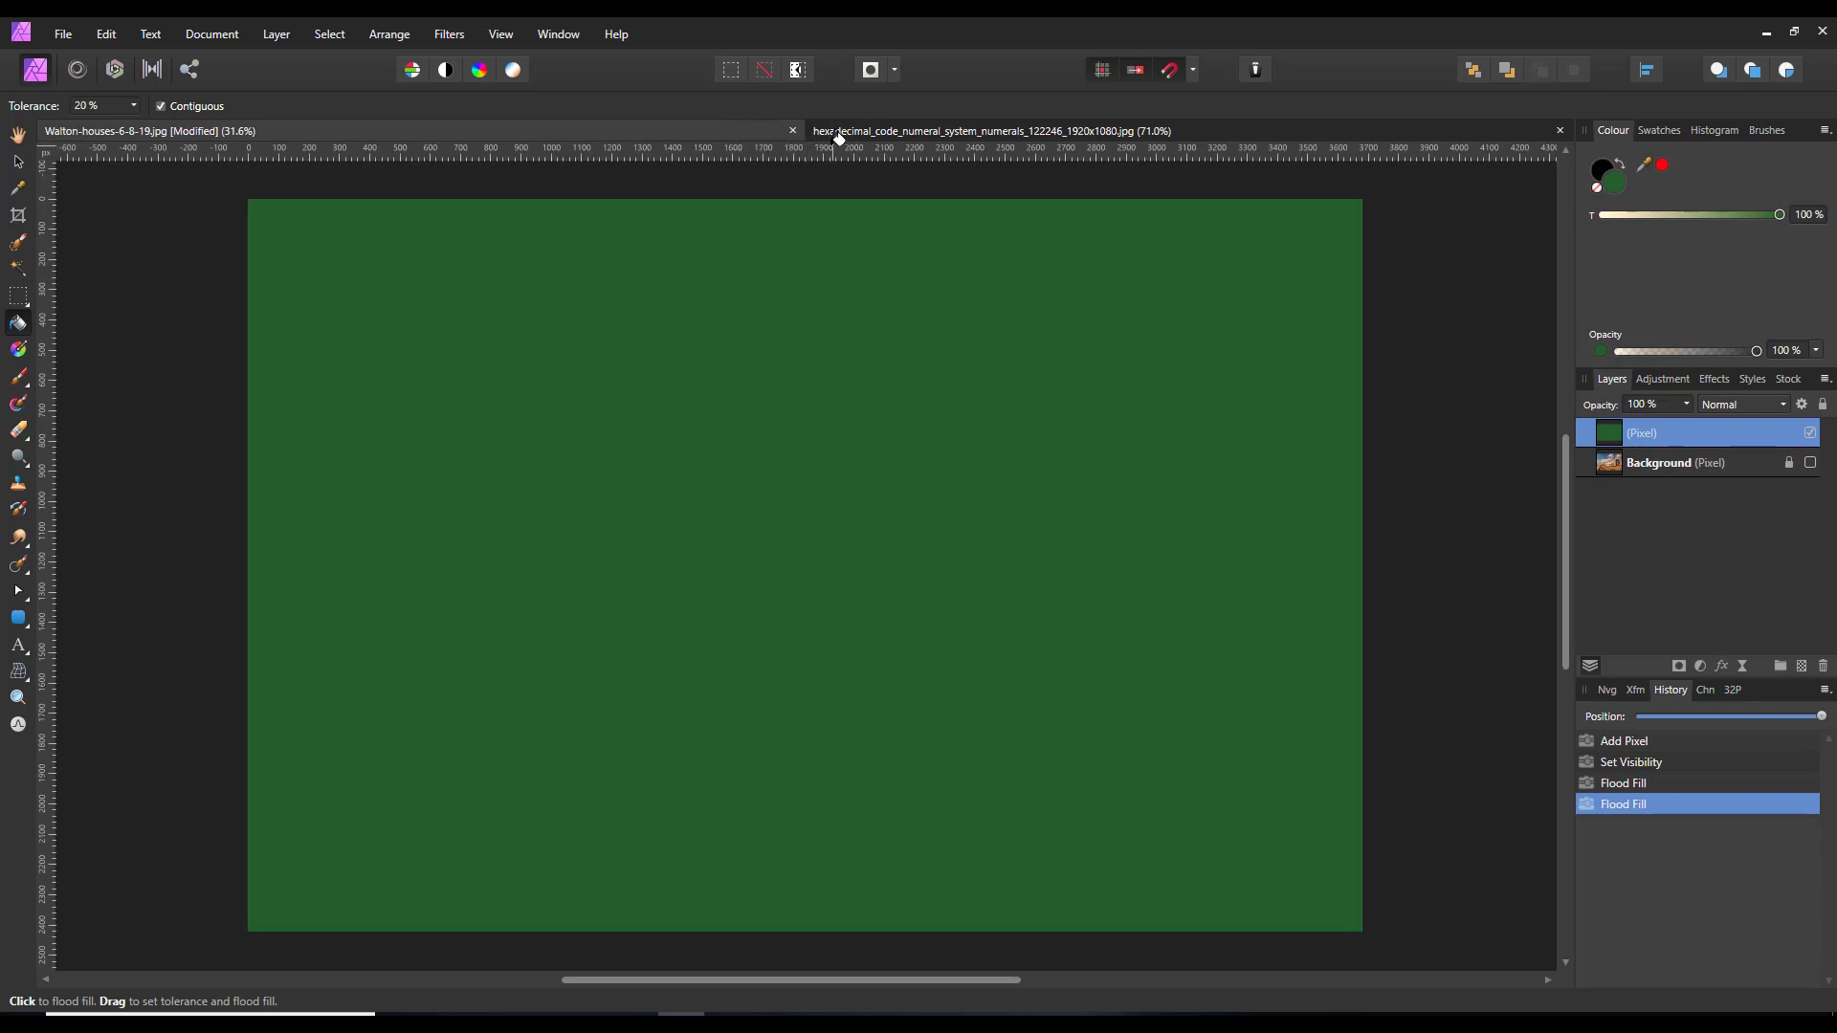
- View the hexadecimal code image document, then return to the Walton-houses document
{"action": "left_click", "coordinate": [946, 134]}
{"action": "key", "text": "h"}
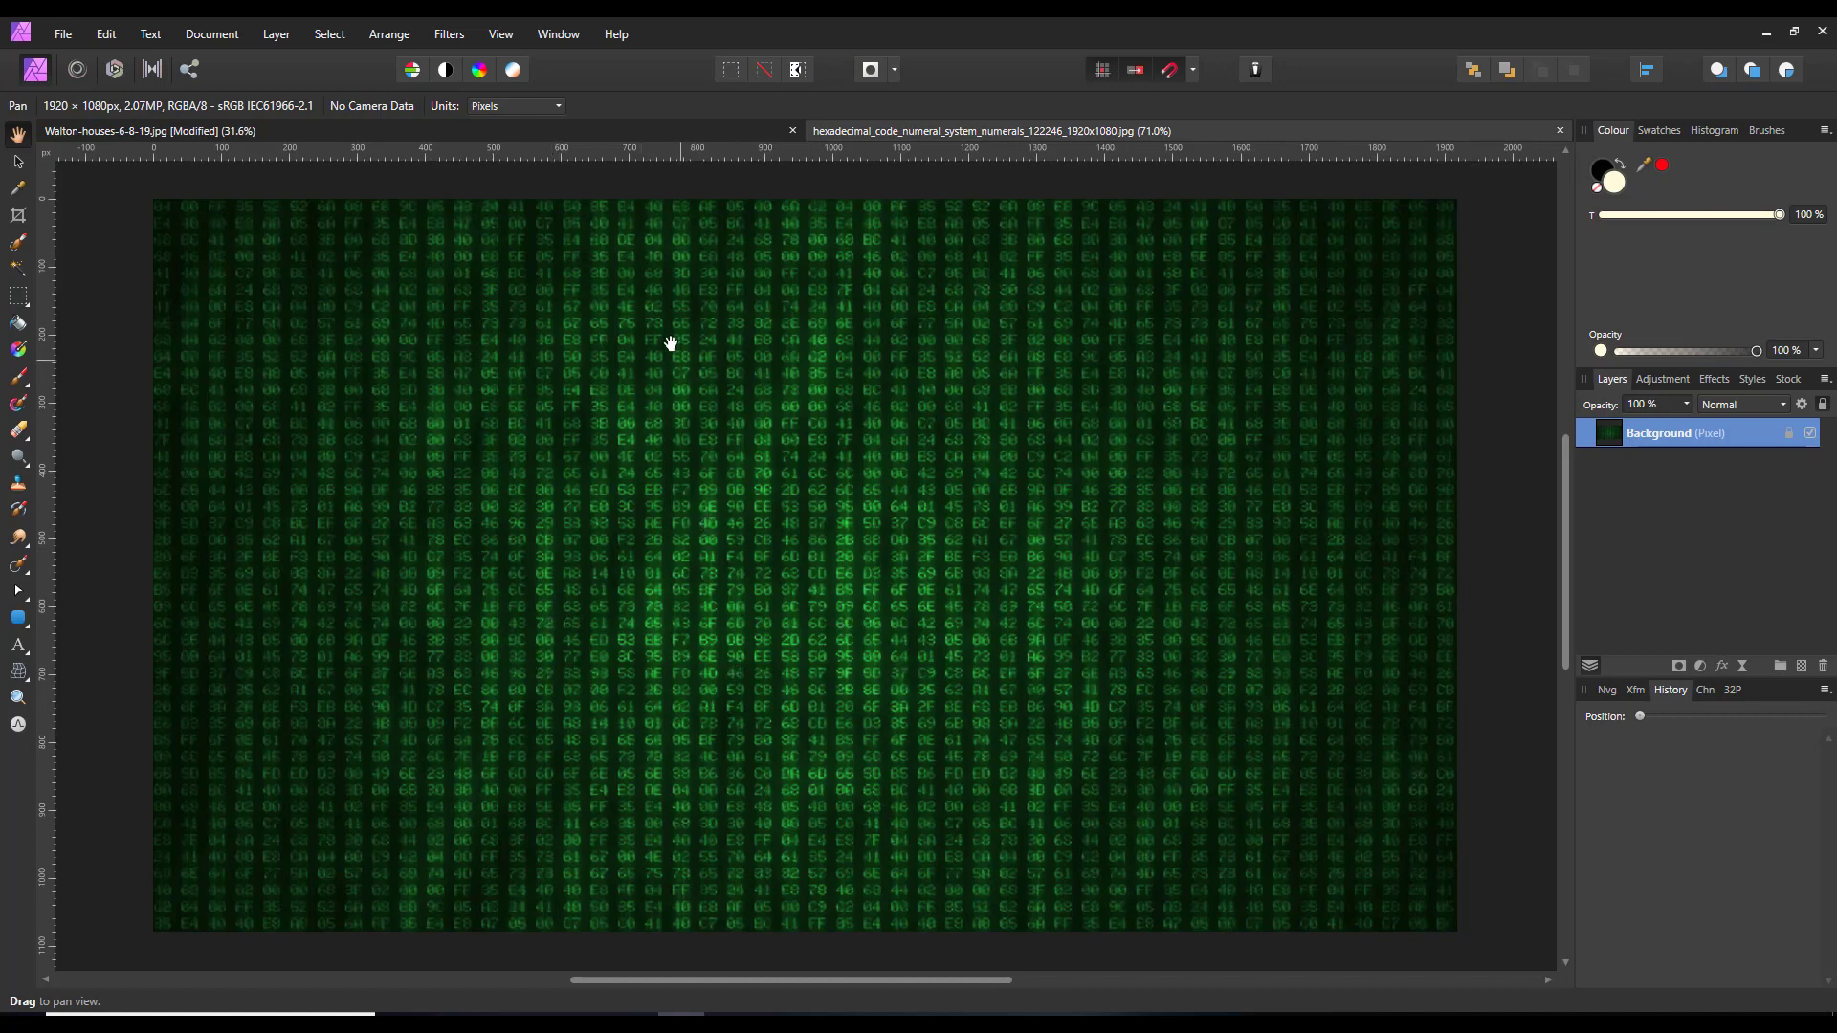
{"action": "left_click", "coordinate": [713, 132]}
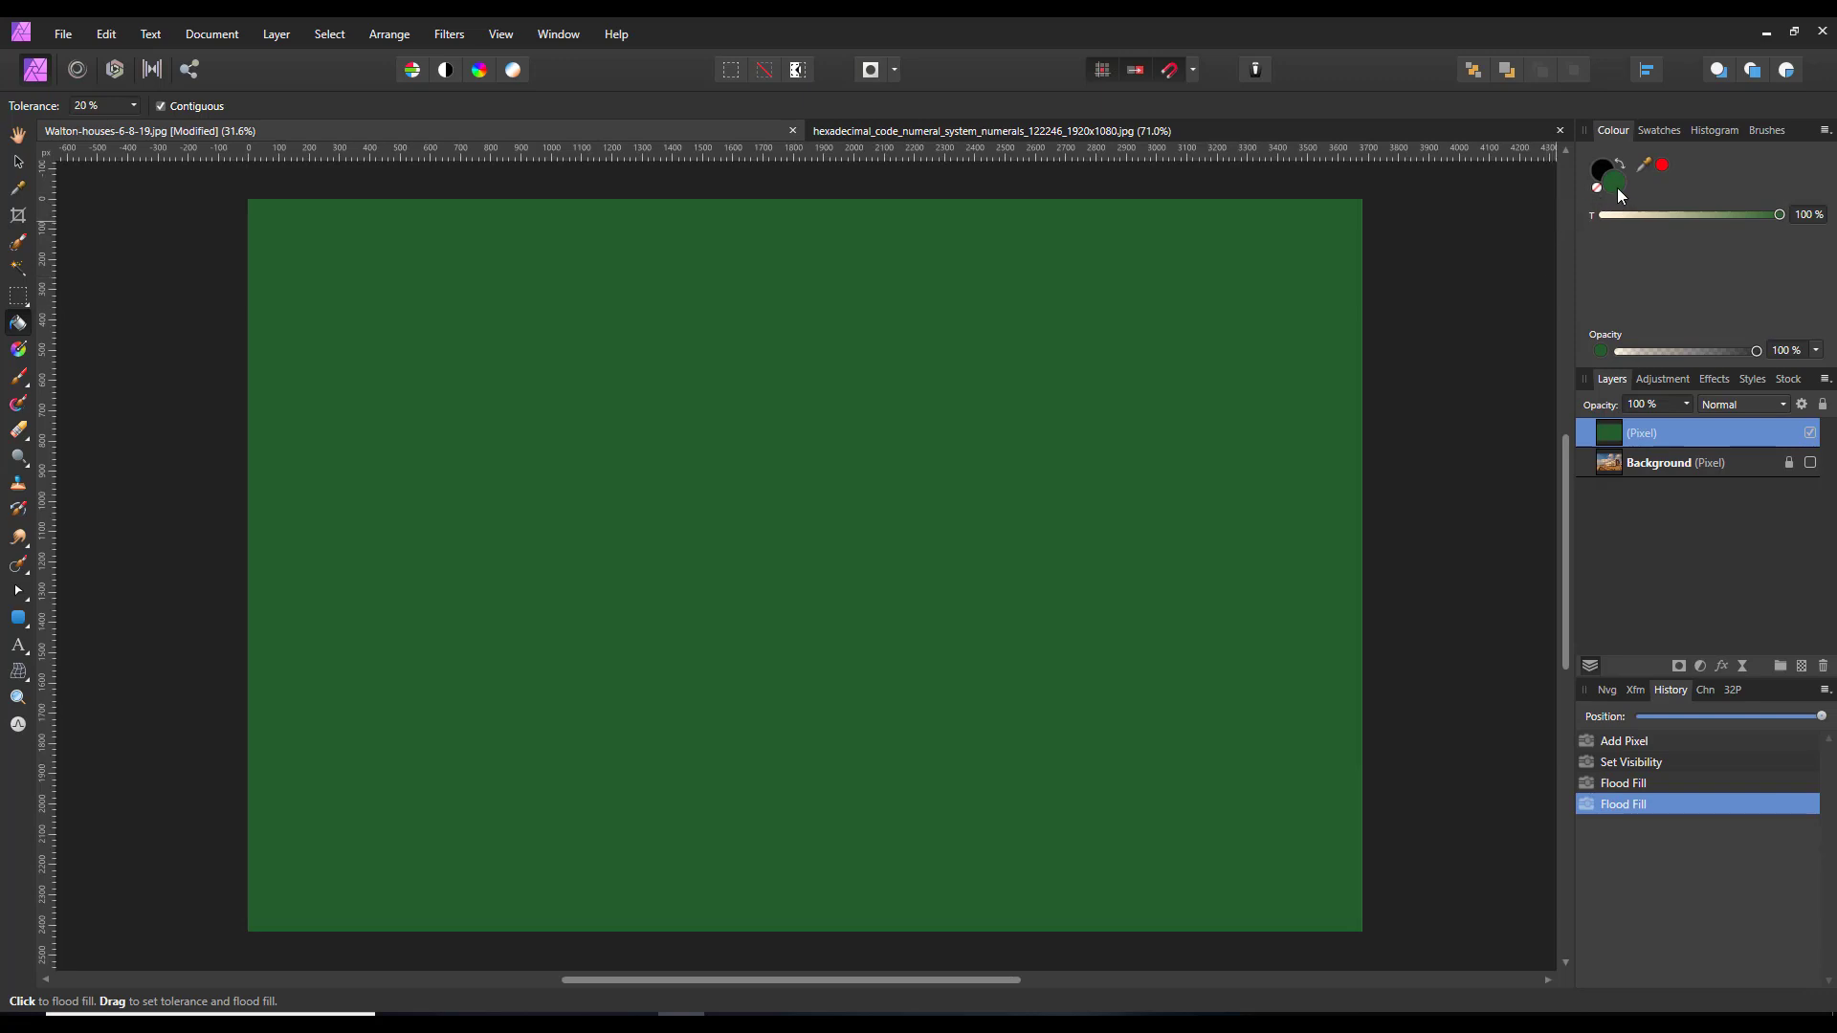
- Reopen the fill colour's chooser, show its CMYK Sliders, and switch it to the HSL Colour Wheel
{"action": "double_click", "coordinate": [1614, 183]}
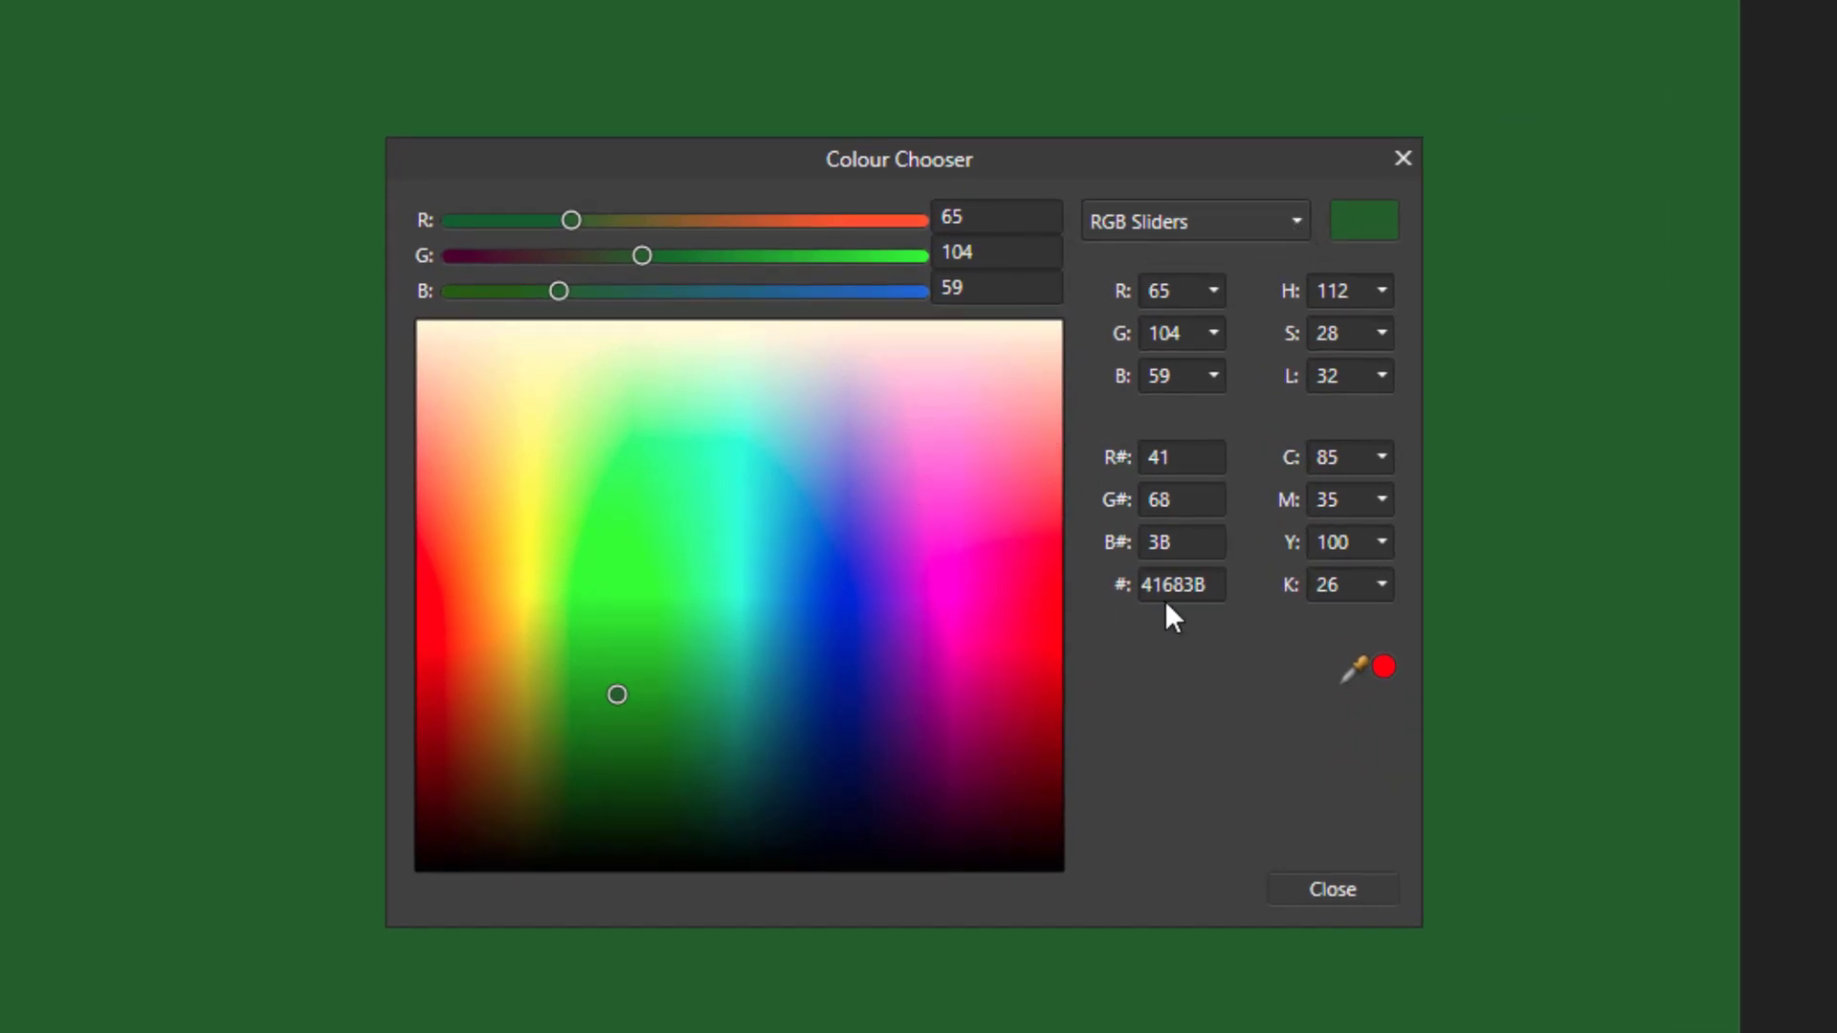
{"action": "left_click", "coordinate": [1296, 229]}
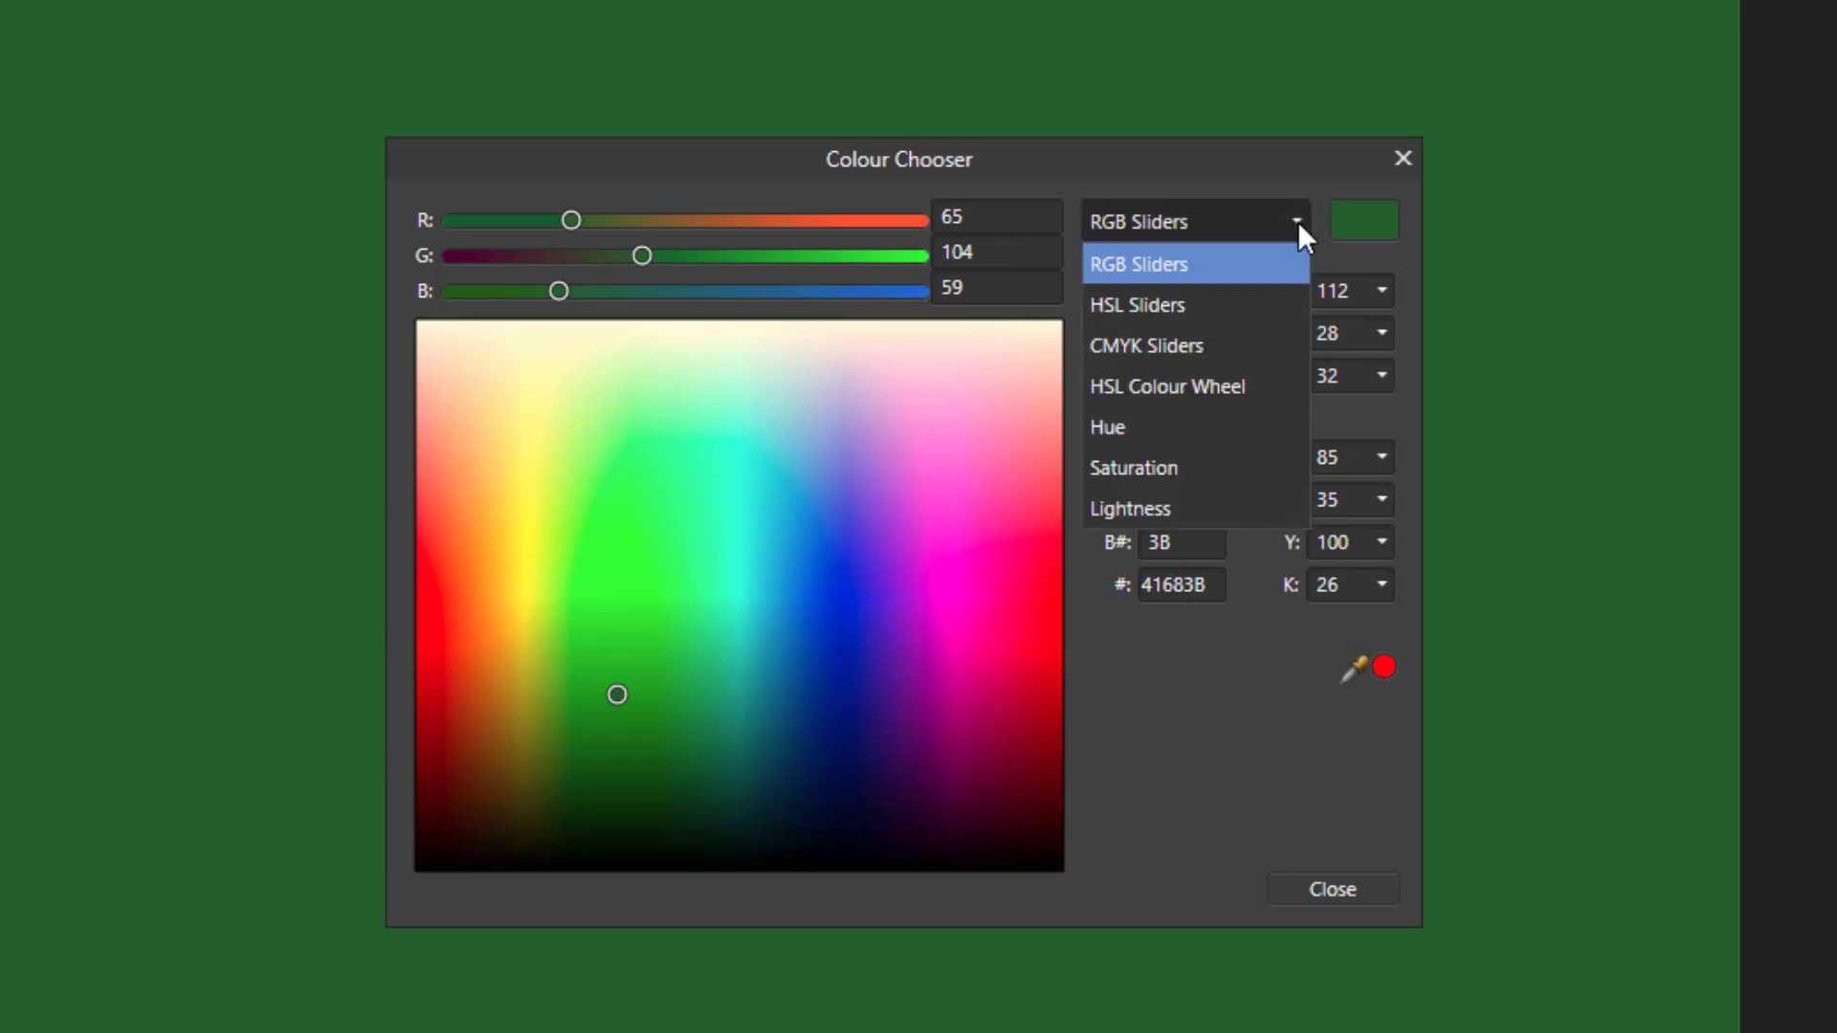
{"action": "left_click", "coordinate": [1150, 354]}
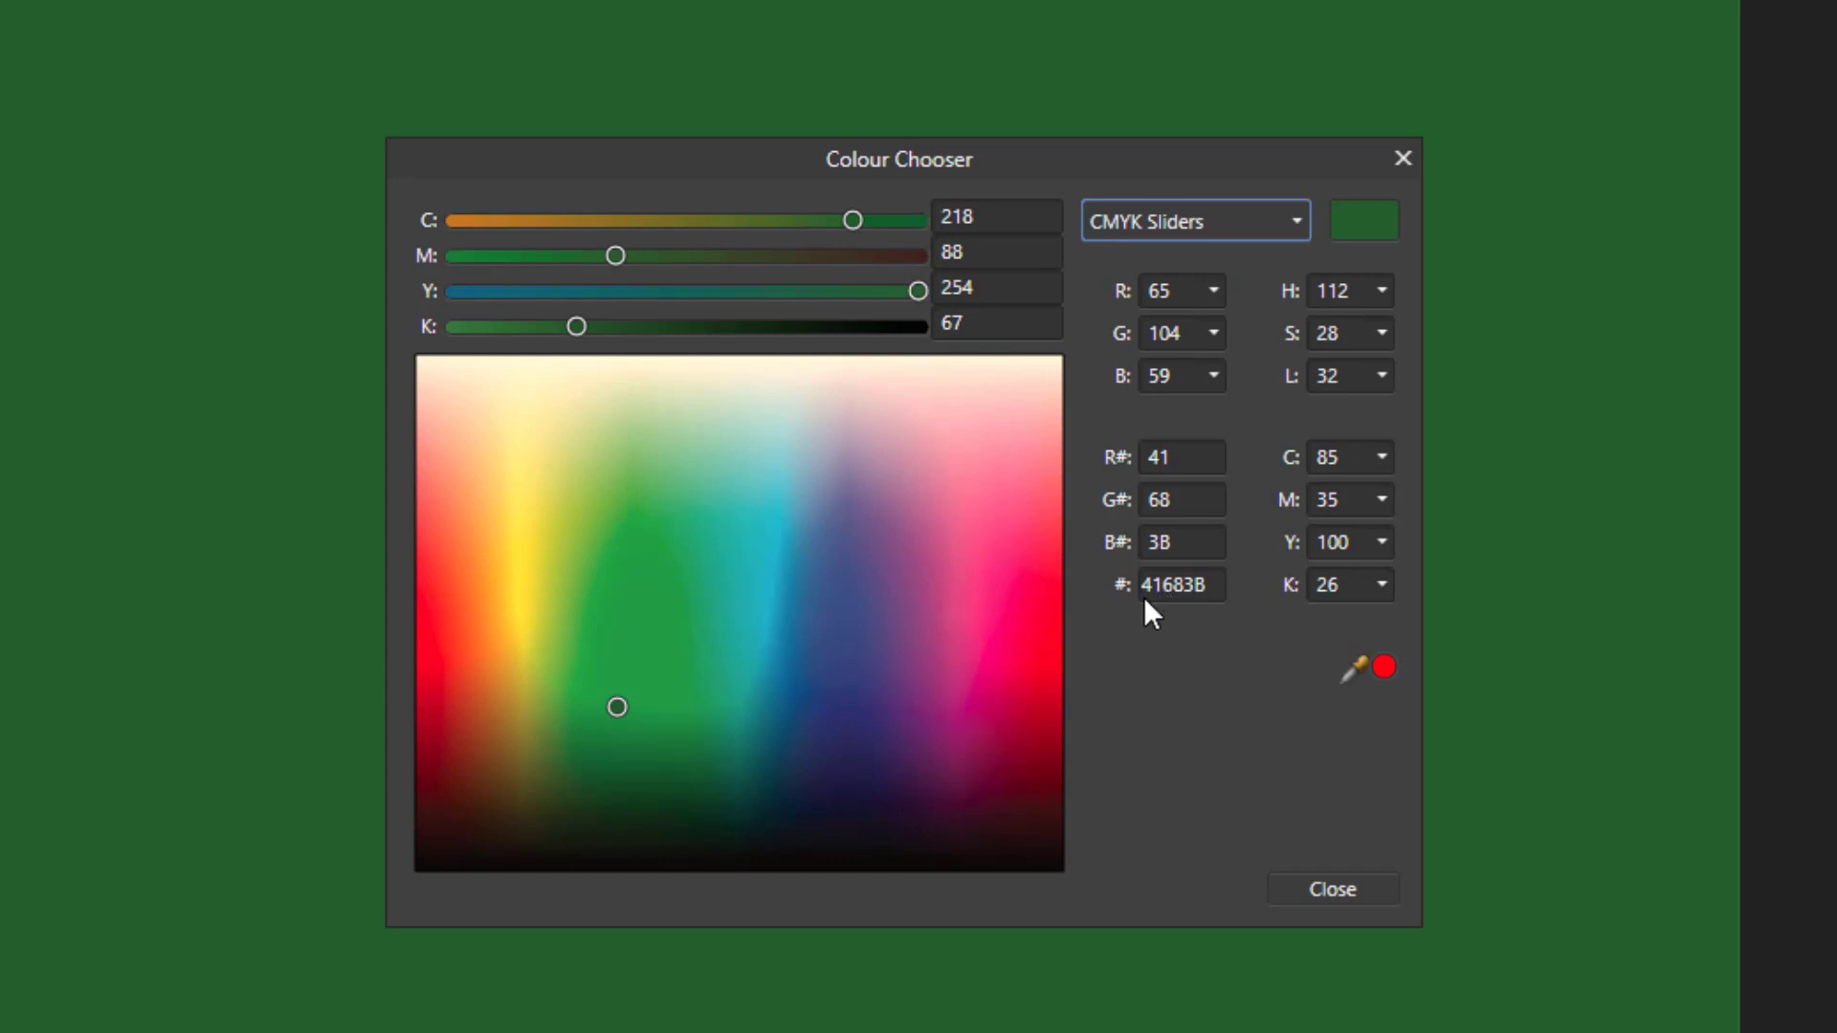
{"action": "left_click", "coordinate": [1296, 228]}
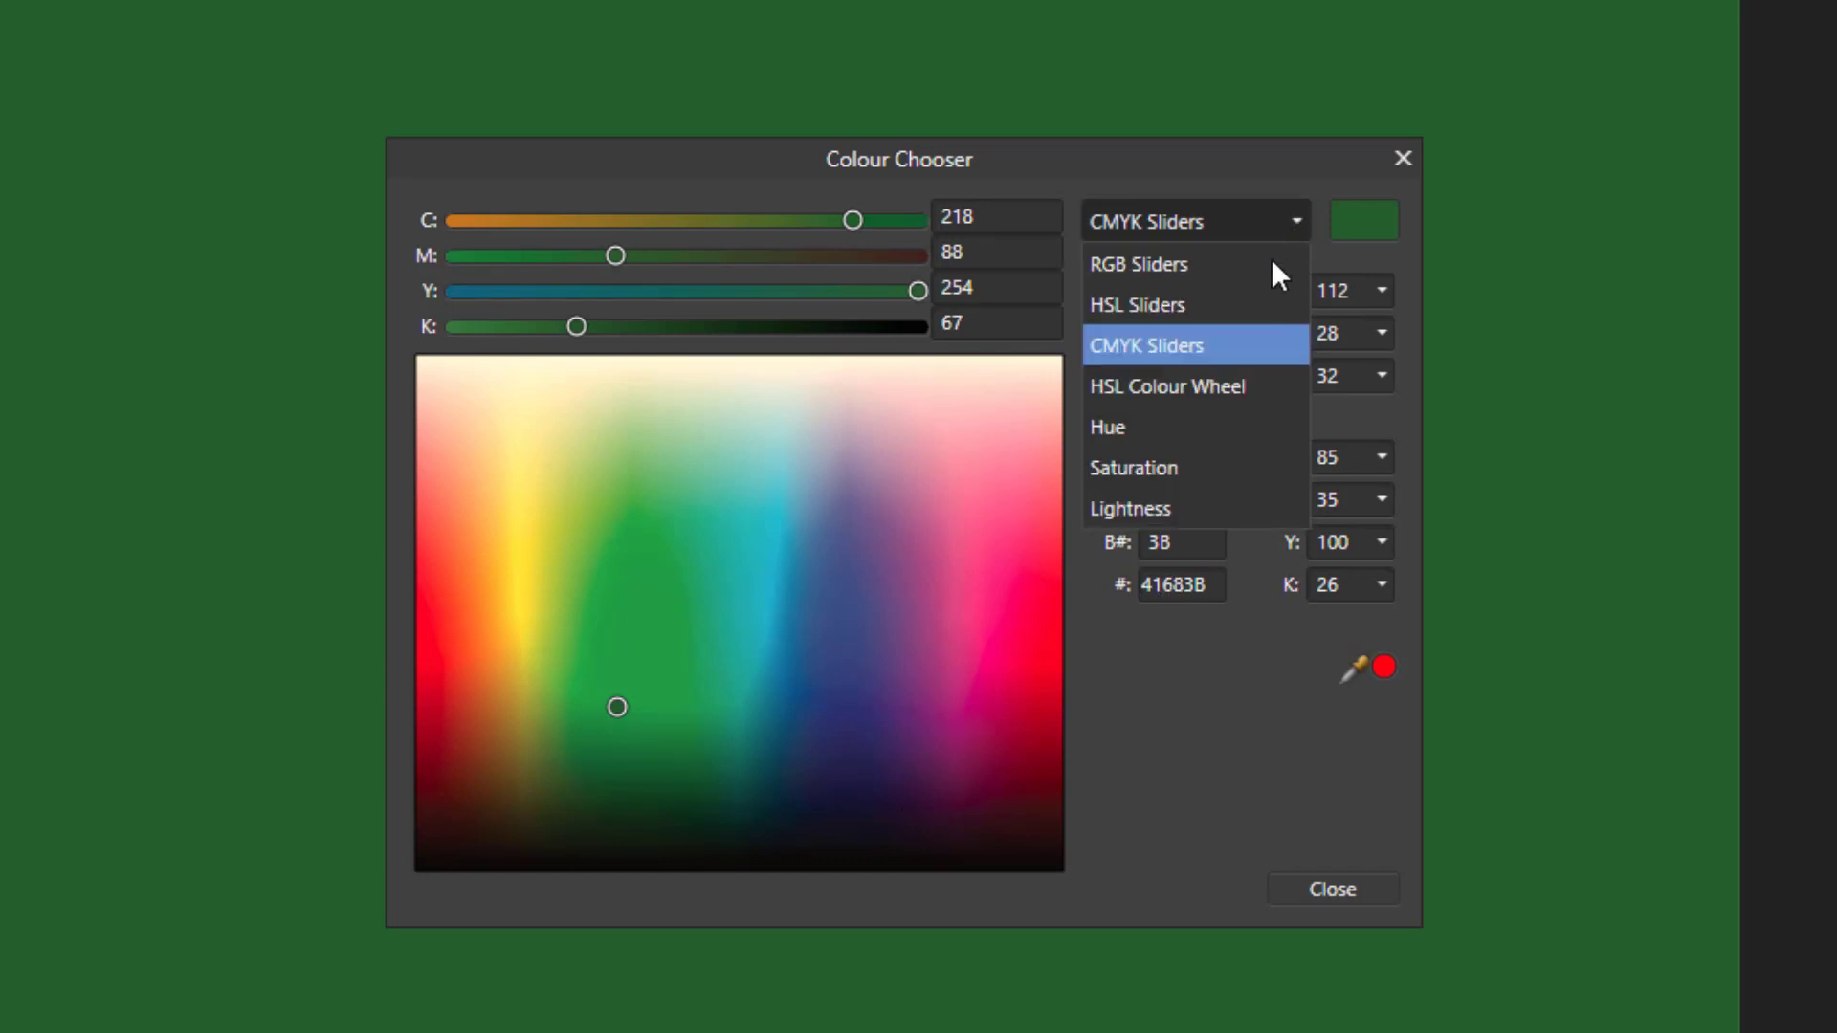
{"action": "left_click", "coordinate": [1195, 388]}
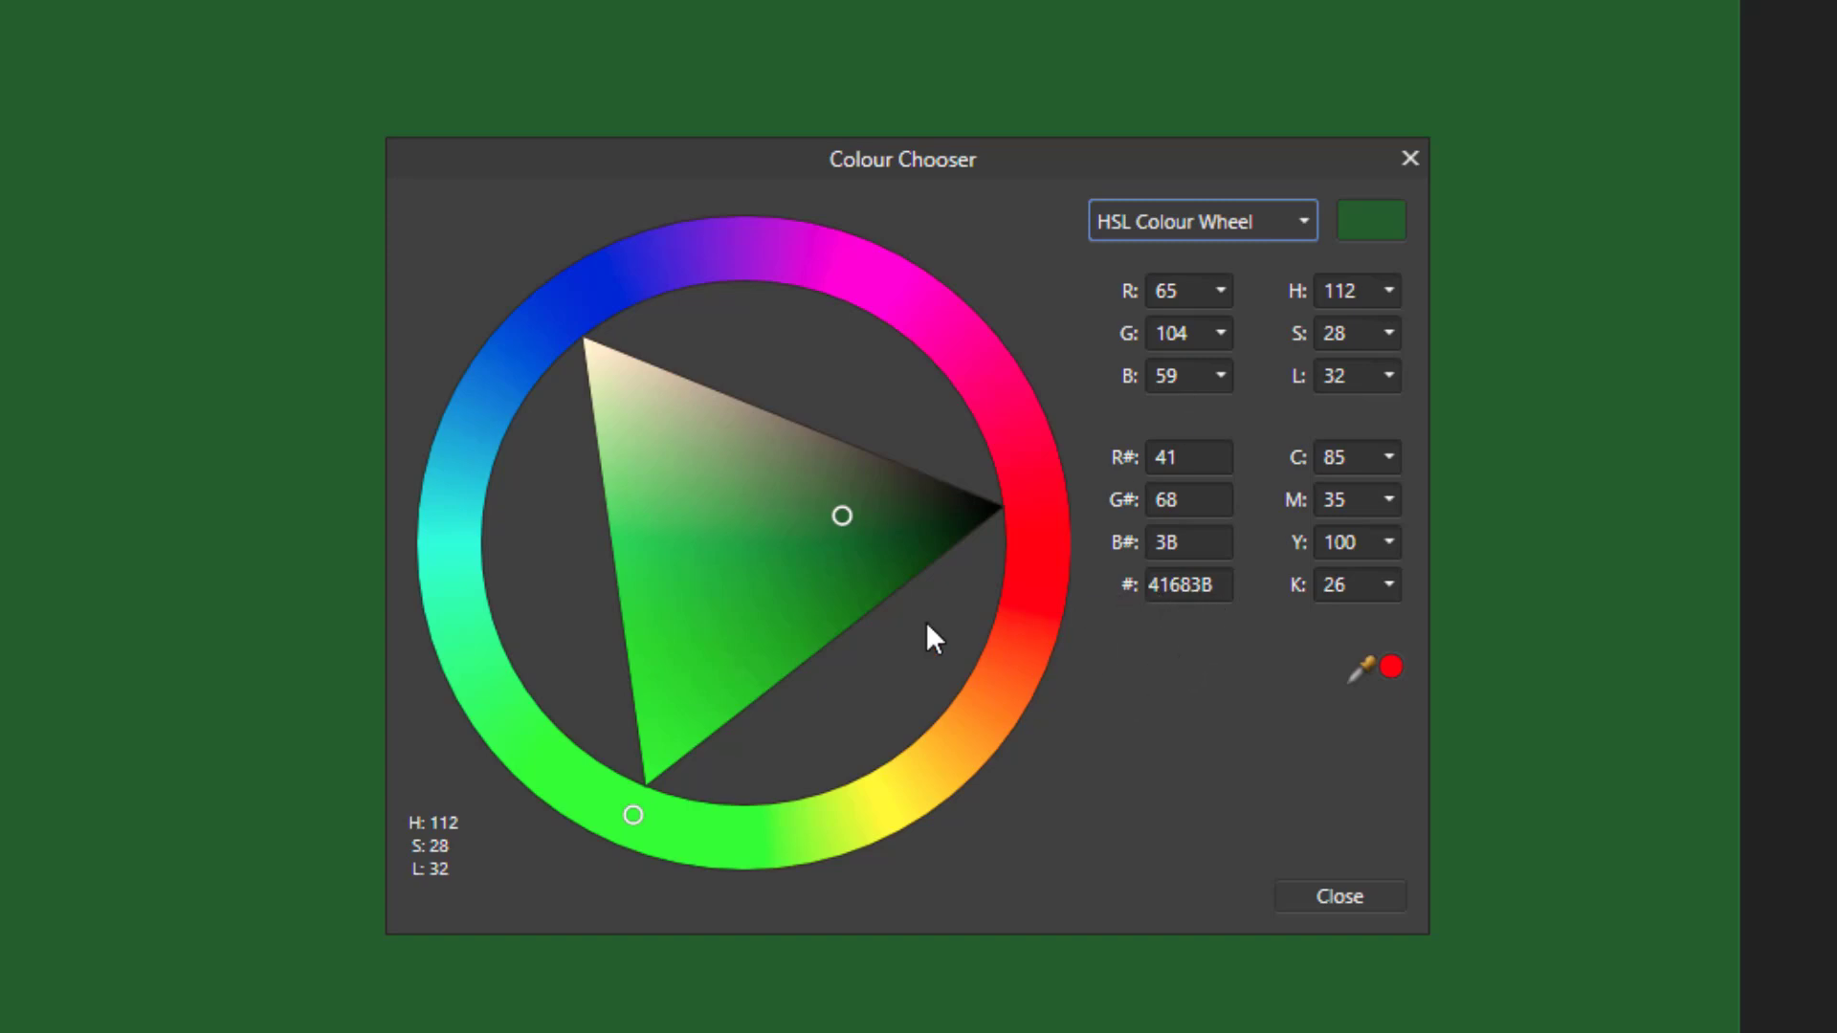
- Pick burnt orange A85C26 on the HSL colour wheel and flood-fill the pixel layer with it
{"action": "left_click_drag", "start_coordinate": [843, 517], "coordinate": [665, 584]}
{"action": "left_click", "coordinate": [1033, 498]}
{"action": "left_click_drag", "start_coordinate": [1036, 523], "coordinate": [1001, 670]}
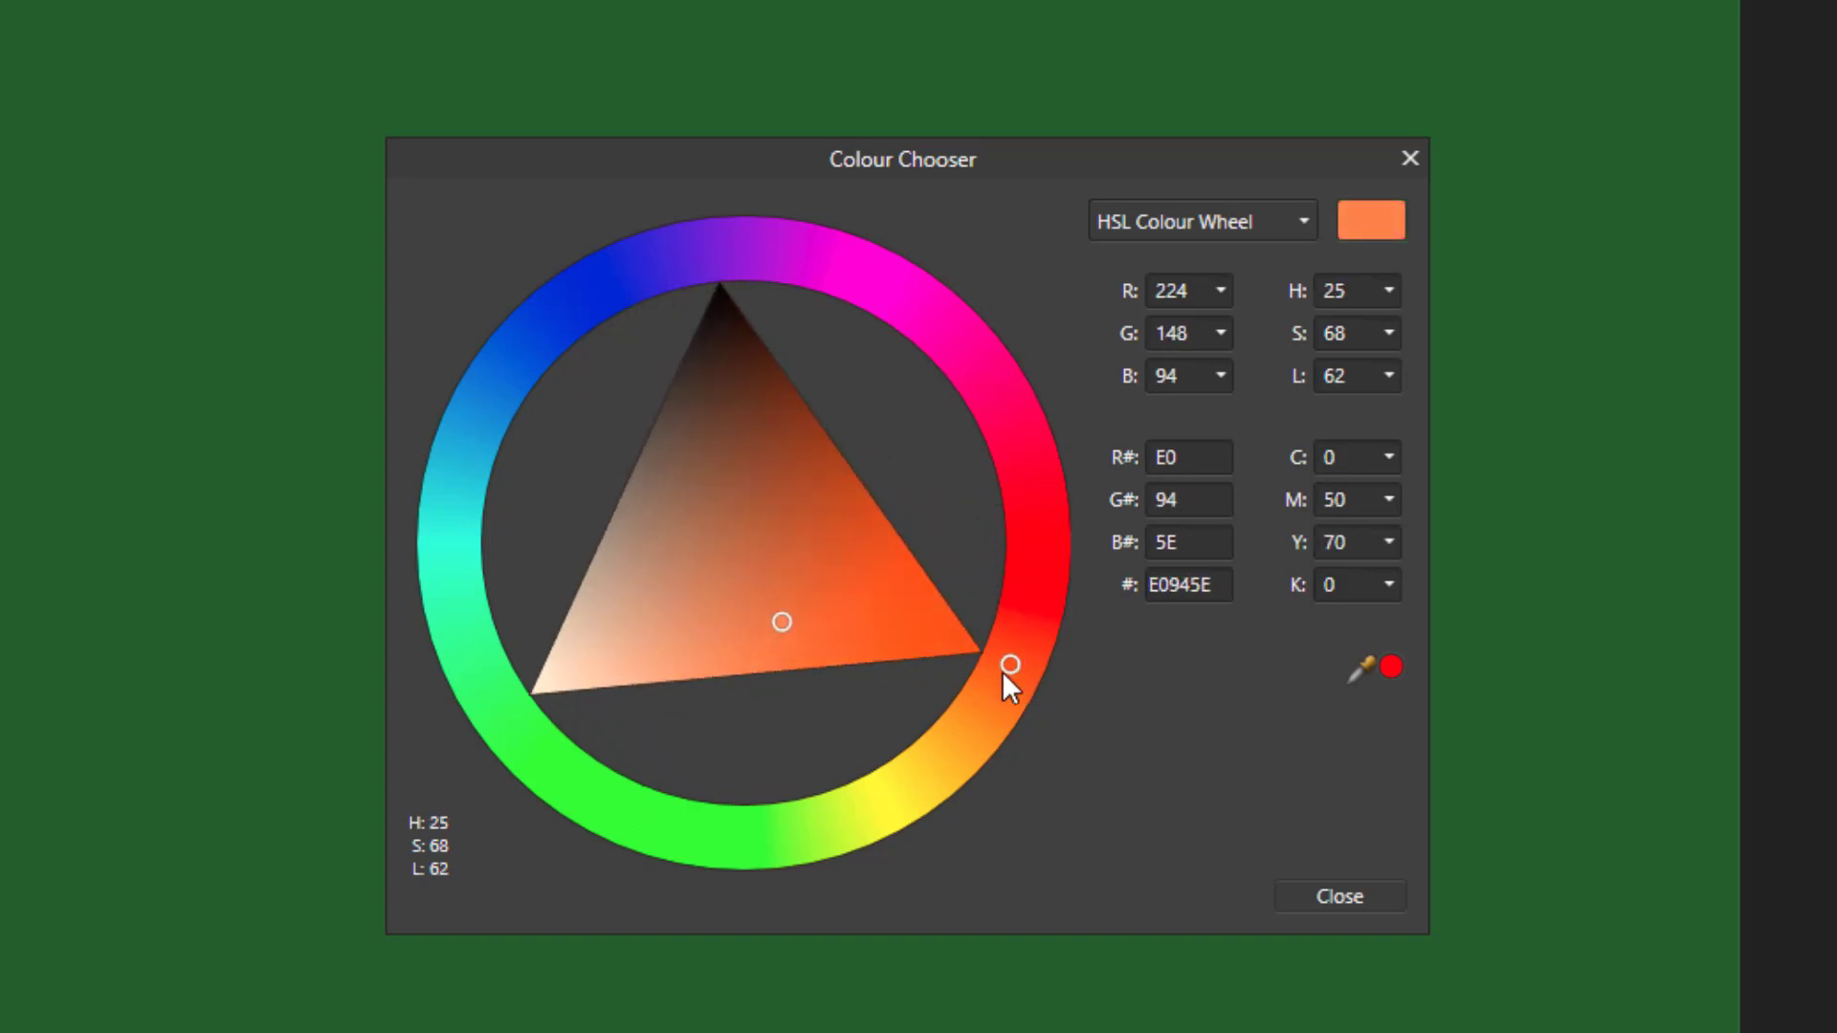
{"action": "mouse_move", "coordinate": [786, 616]}
{"action": "left_mouse_down"}
{"action": "mouse_move", "coordinate": [810, 519]}
{"action": "mouse_move", "coordinate": [826, 531]}
{"action": "left_mouse_up"}
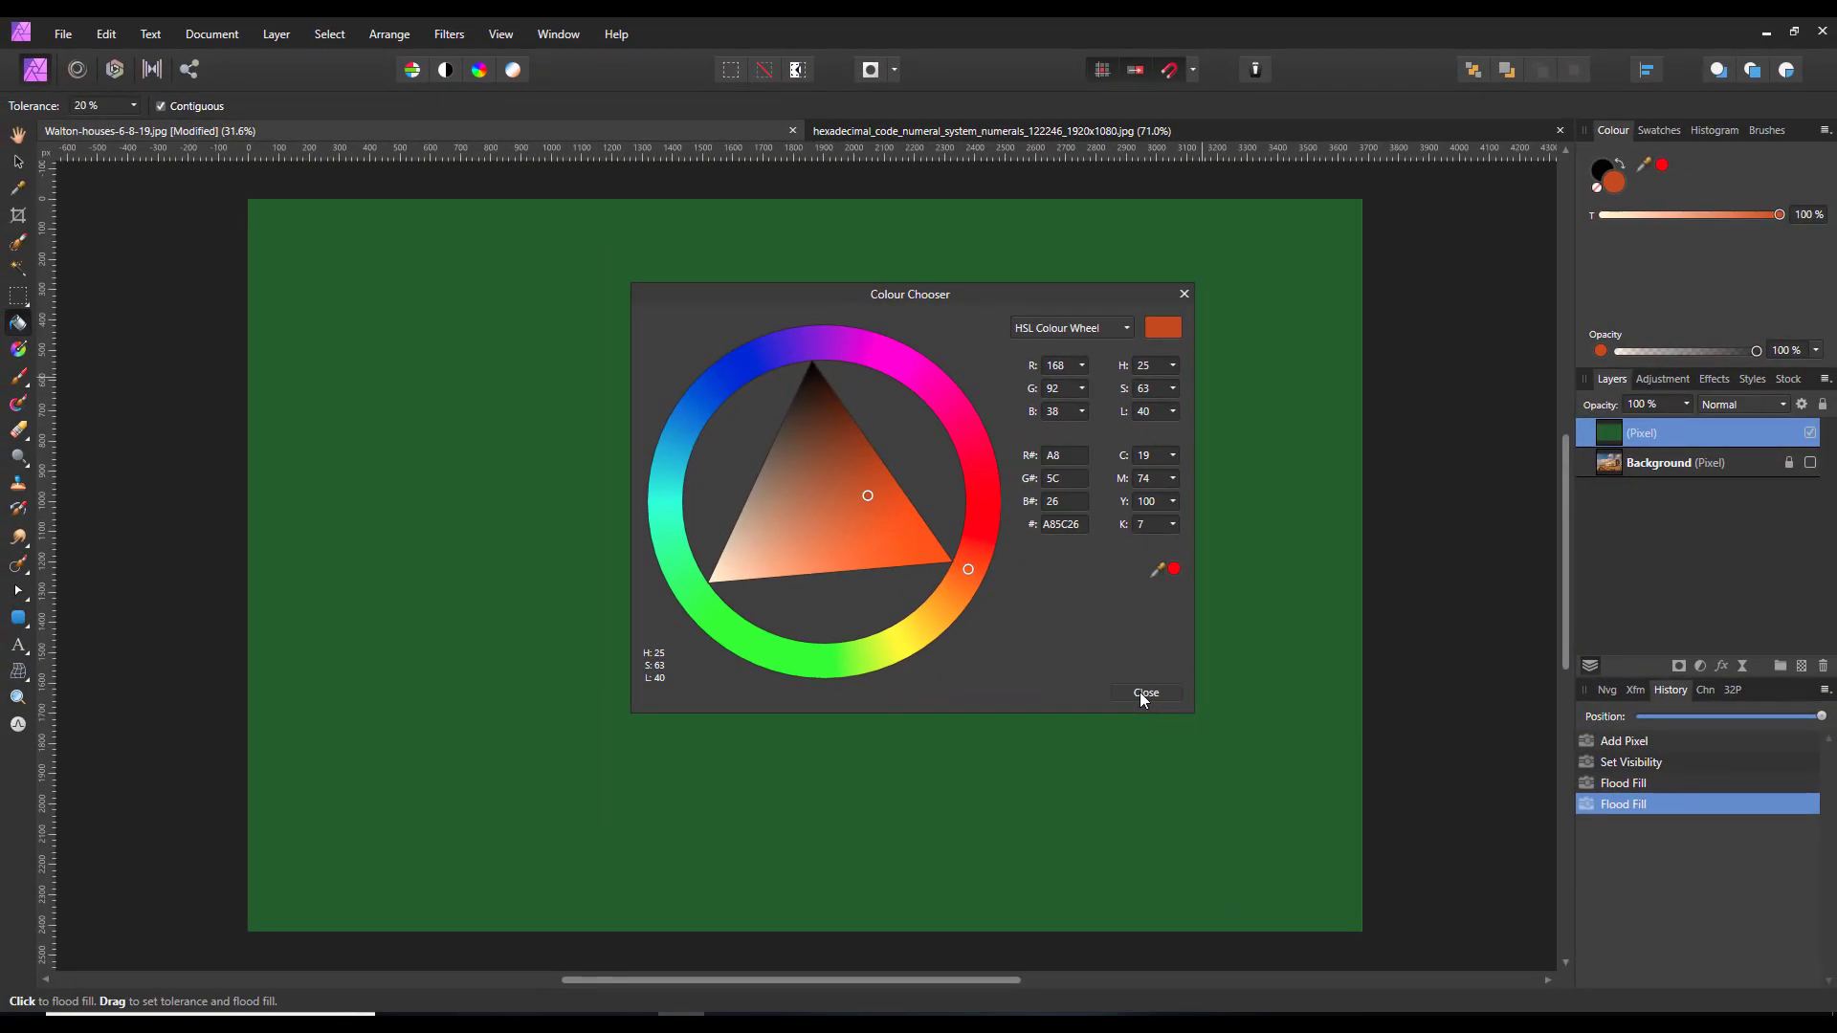
{"action": "left_click", "coordinate": [1145, 692]}
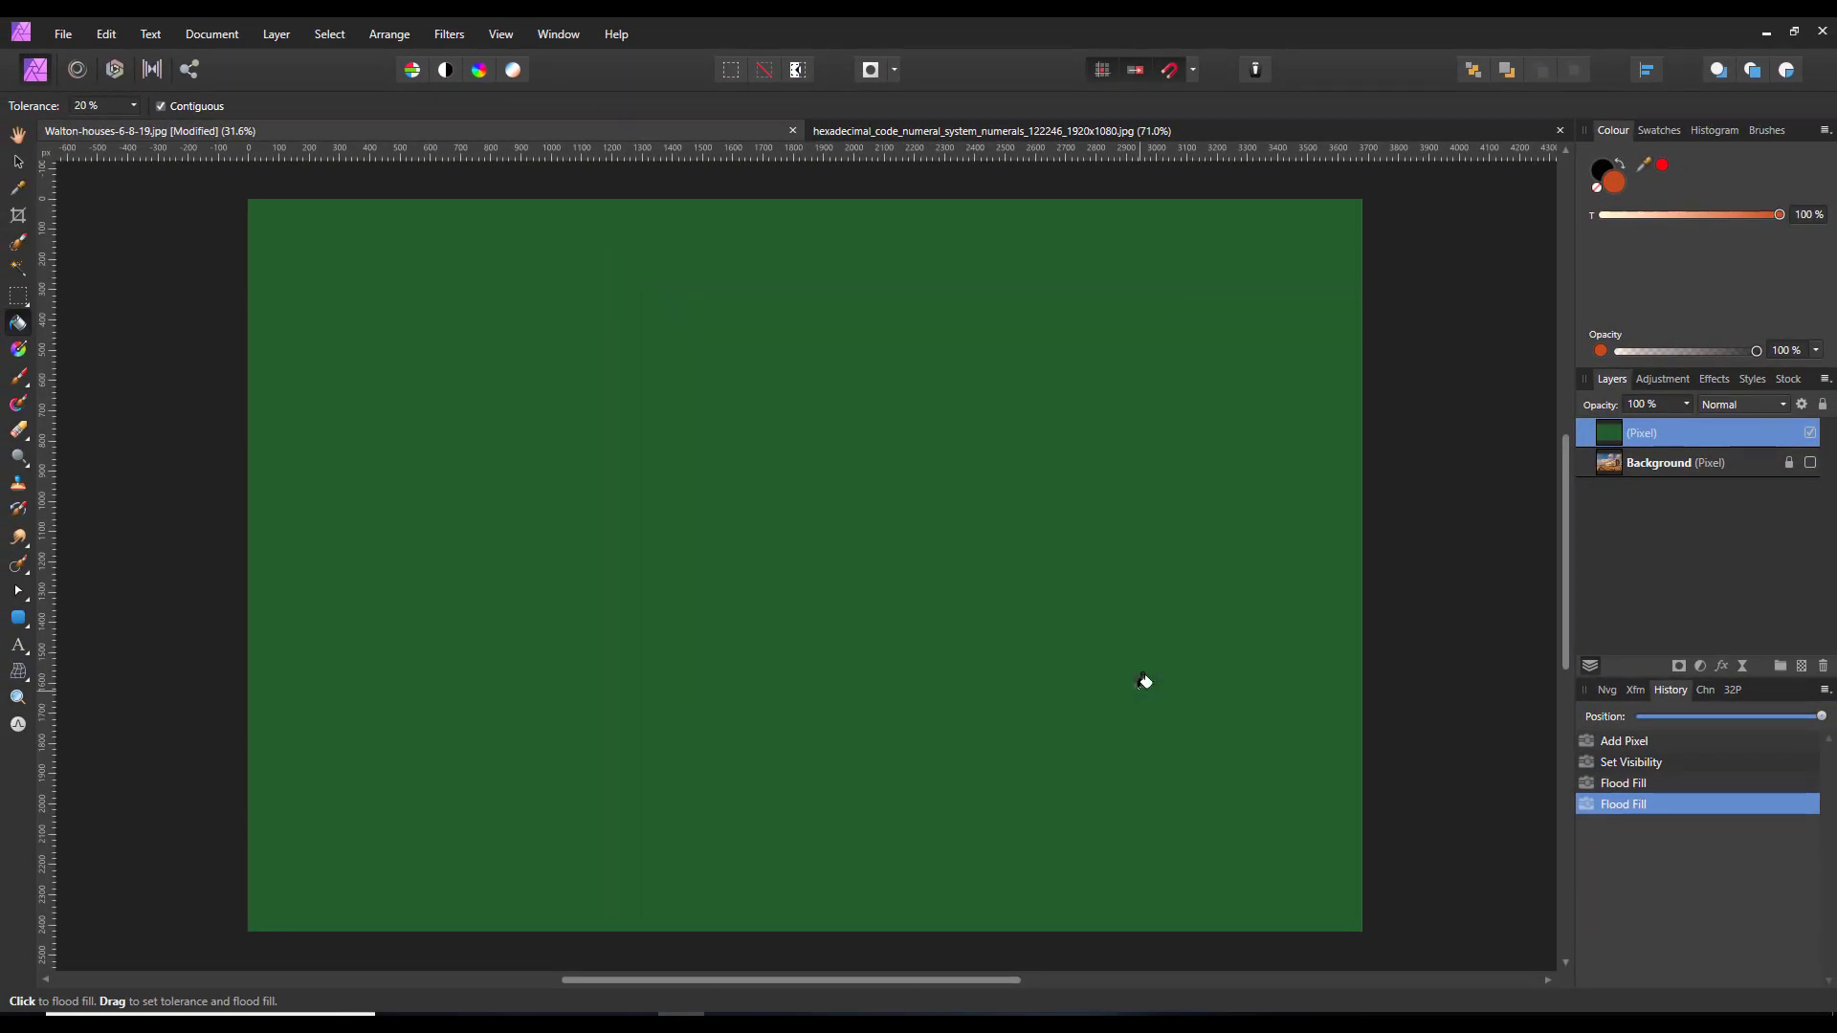
{"action": "left_click", "coordinate": [1468, 601]}
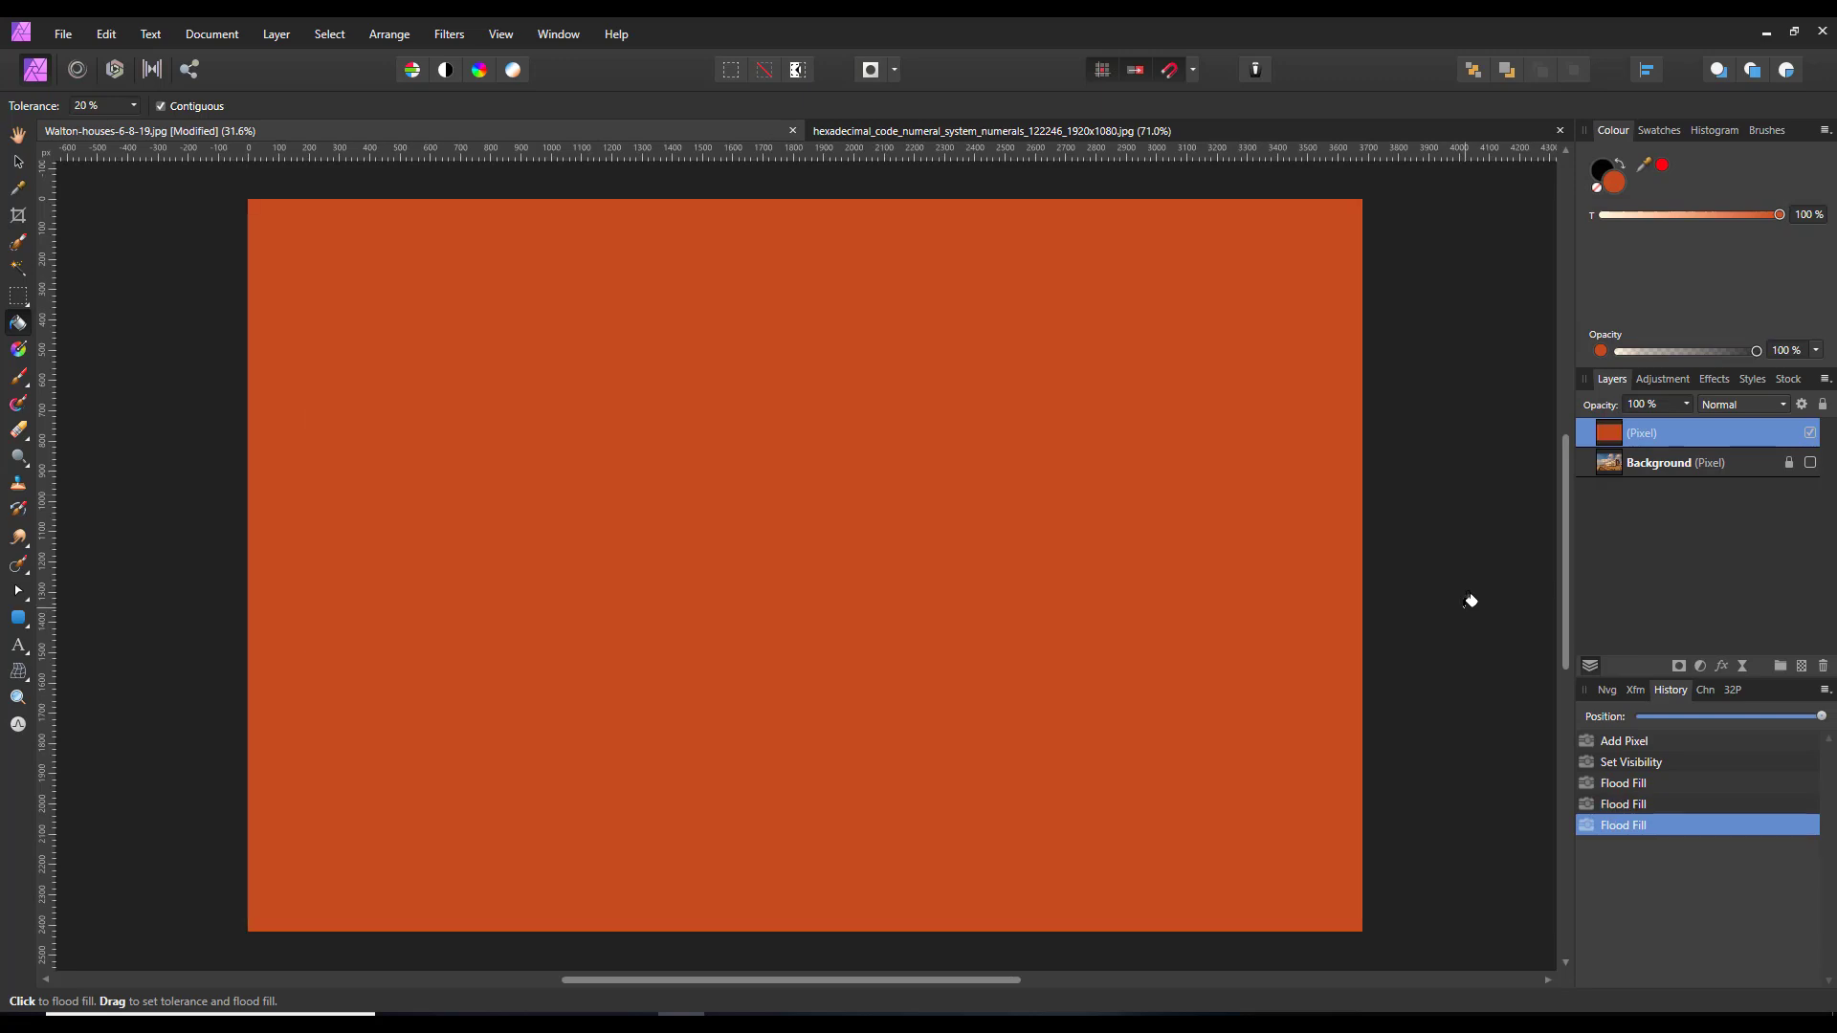